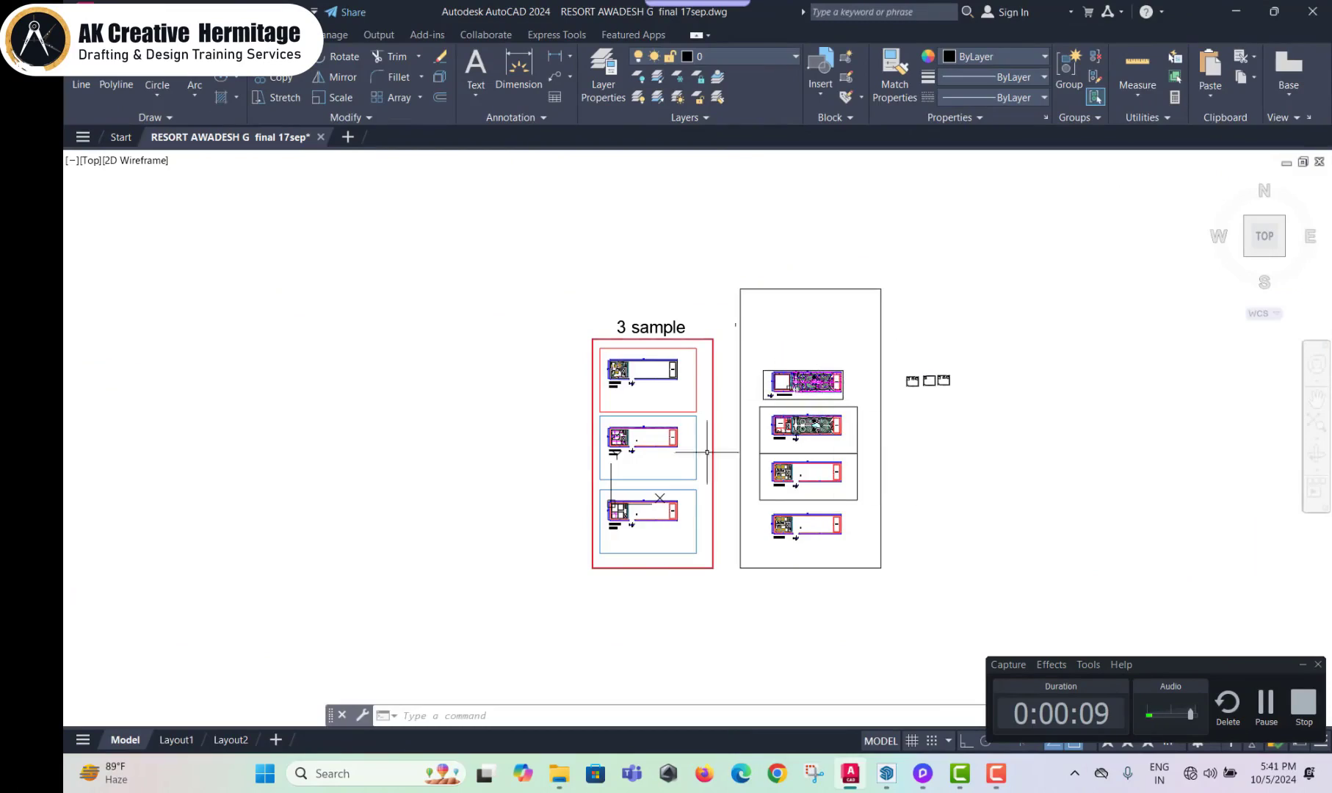
{"action": "scroll", "coordinate": [755, 414], "scroll_direction": "up", "scroll_amount": 2}
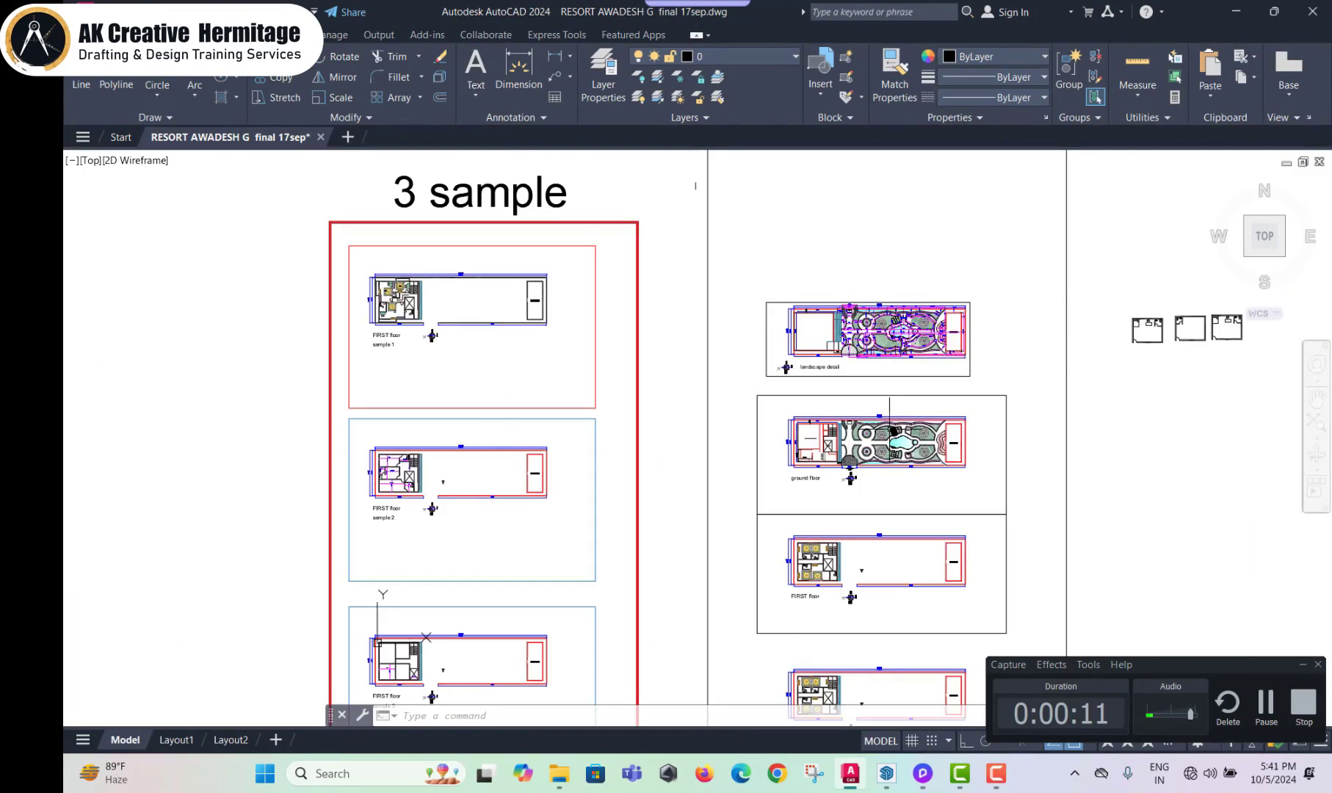
Step: Pan the landscape detail plan into view and across the central pool and gazebos
{"action": "middle_click_drag", "start_coordinate": [890, 427], "coordinate": [746, 544]}
{"action": "scroll", "coordinate": [759, 490], "scroll_direction": "up", "scroll_amount": 5}
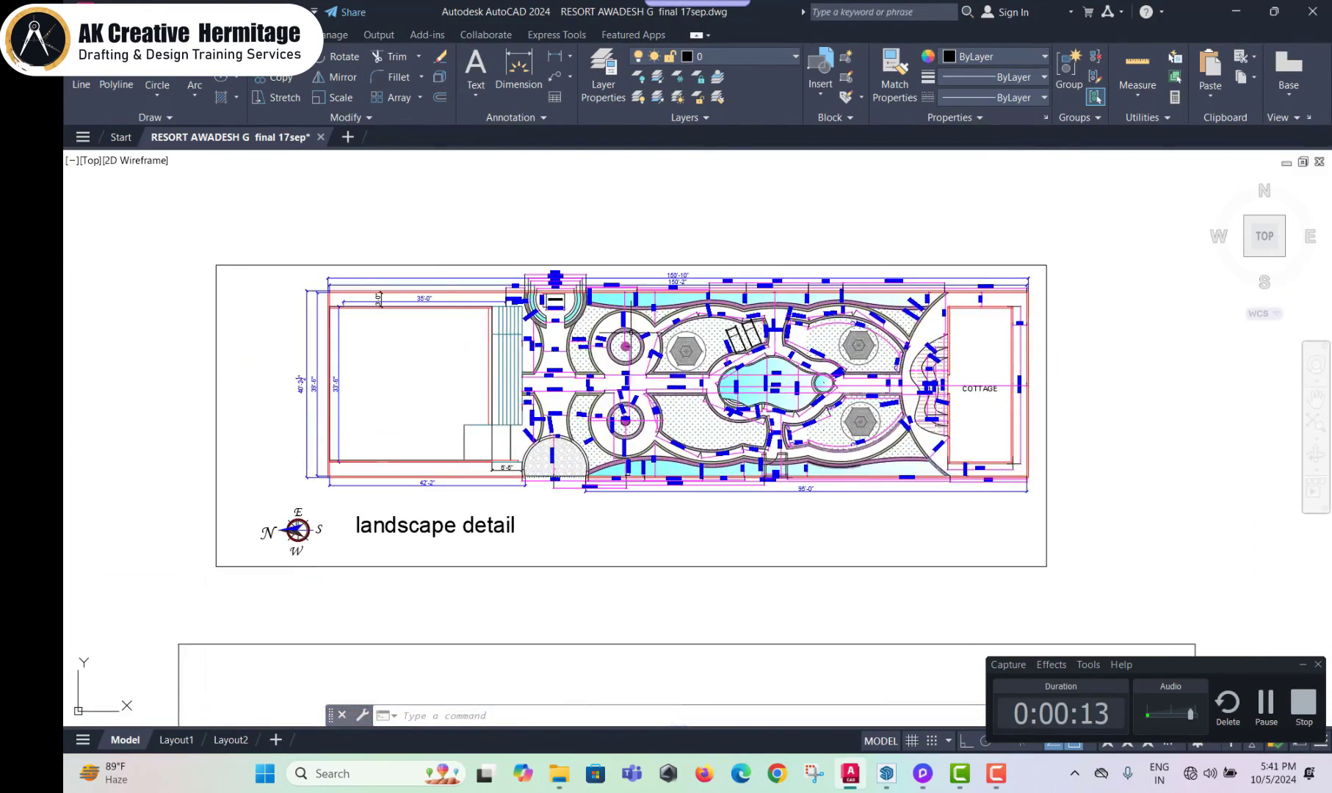
{"action": "scroll", "coordinate": [632, 329], "scroll_direction": "up", "scroll_amount": 4}
{"action": "middle_click_drag", "start_coordinate": [632, 330], "coordinate": [510, 339]}
{"action": "scroll", "coordinate": [532, 461], "scroll_direction": "down", "scroll_amount": 3}
{"action": "scroll", "coordinate": [337, 537], "scroll_direction": "up", "scroll_amount": 1}
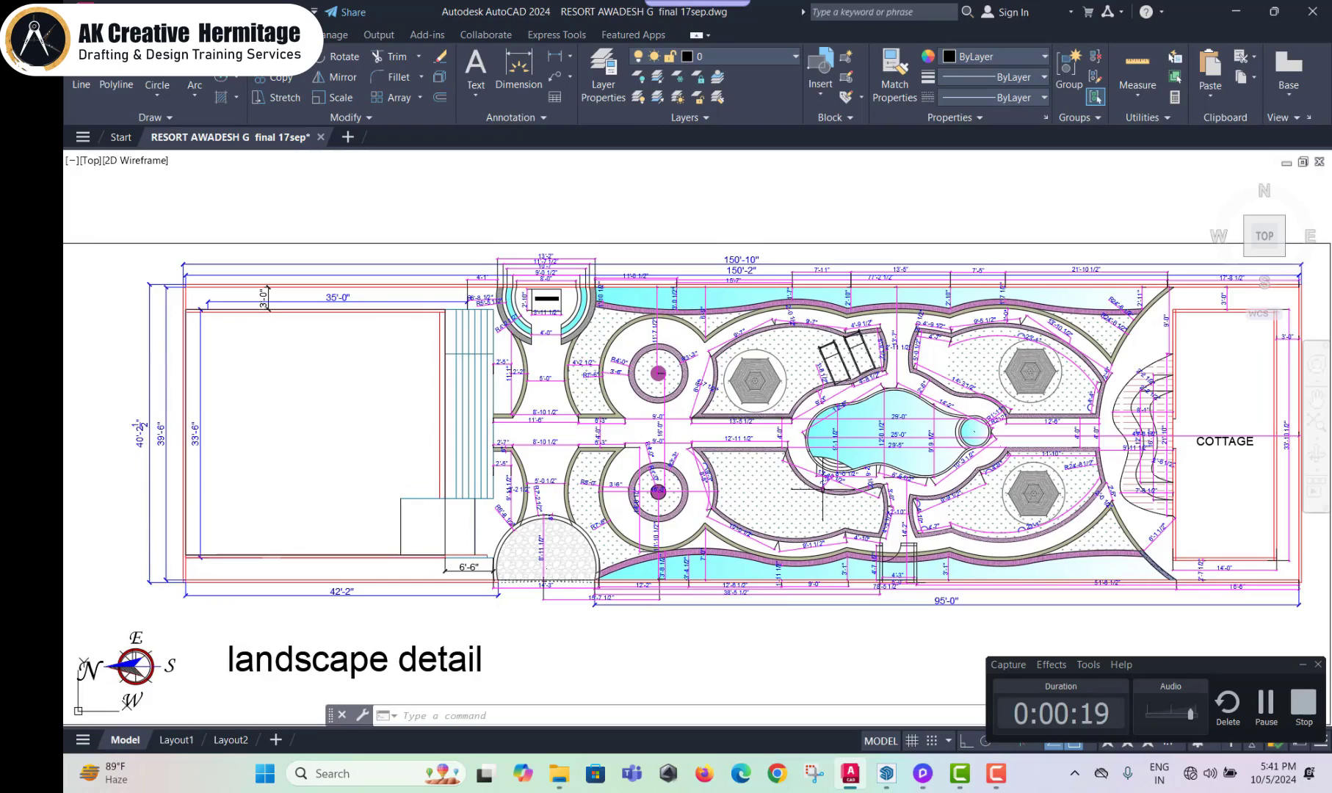
{"action": "middle_click_drag", "start_coordinate": [874, 375], "coordinate": [708, 372]}
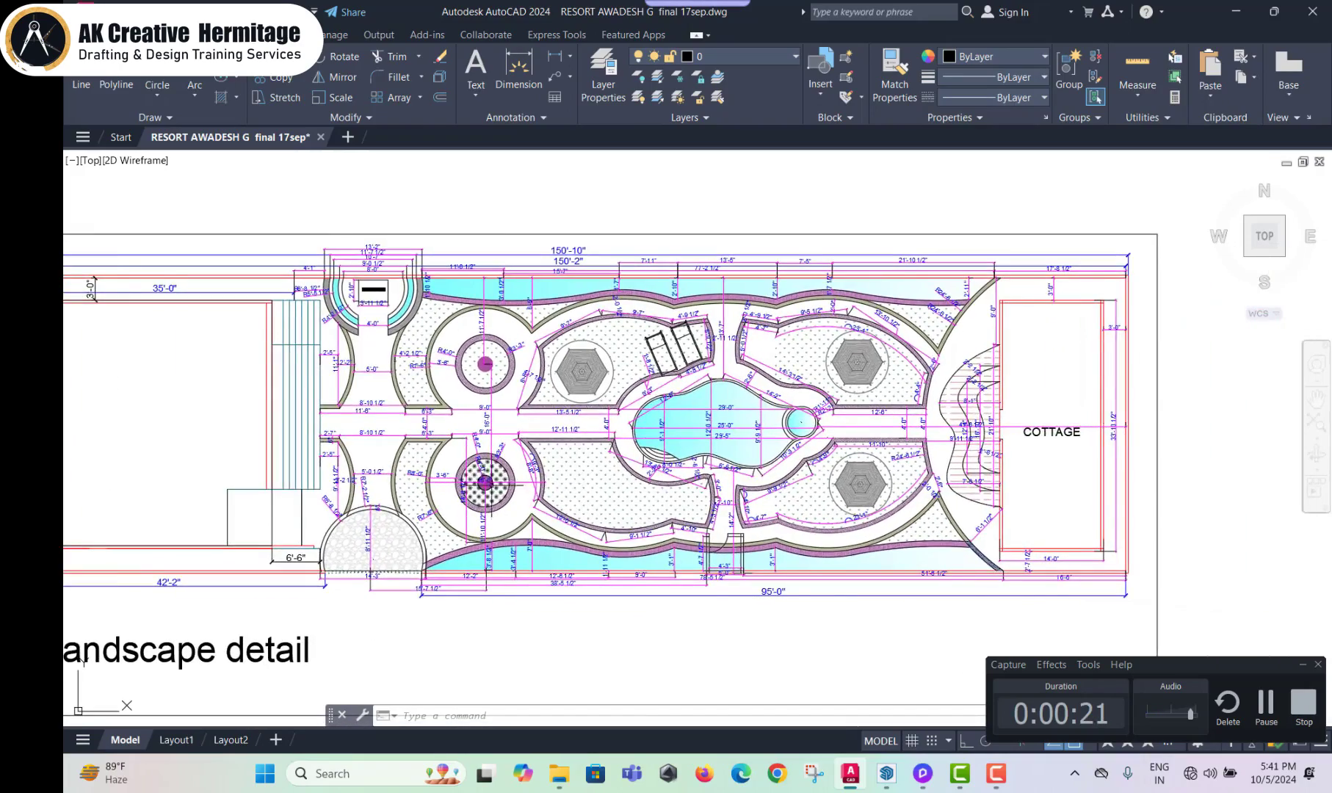
{"action": "scroll", "coordinate": [707, 369], "scroll_direction": "up", "scroll_amount": 2}
{"action": "scroll", "coordinate": [572, 450], "scroll_direction": "down", "scroll_amount": 2}
{"action": "scroll", "coordinate": [573, 450], "scroll_direction": "down", "scroll_amount": 2}
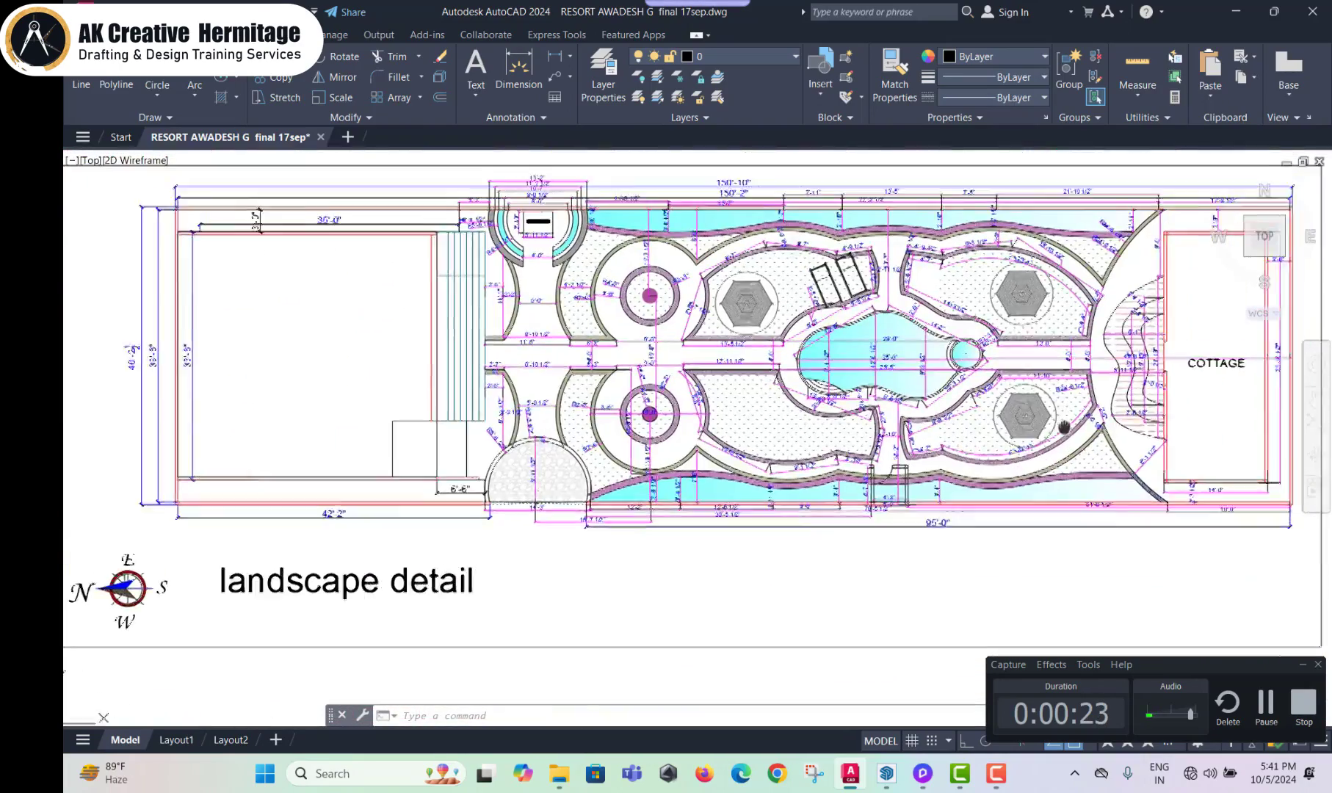
{"action": "scroll", "coordinate": [580, 457], "scroll_direction": "up", "scroll_amount": 2}
{"action": "scroll", "coordinate": [580, 457], "scroll_direction": "up", "scroll_amount": 2}
{"action": "middle_click_drag", "start_coordinate": [580, 459], "coordinate": [362, 455]}
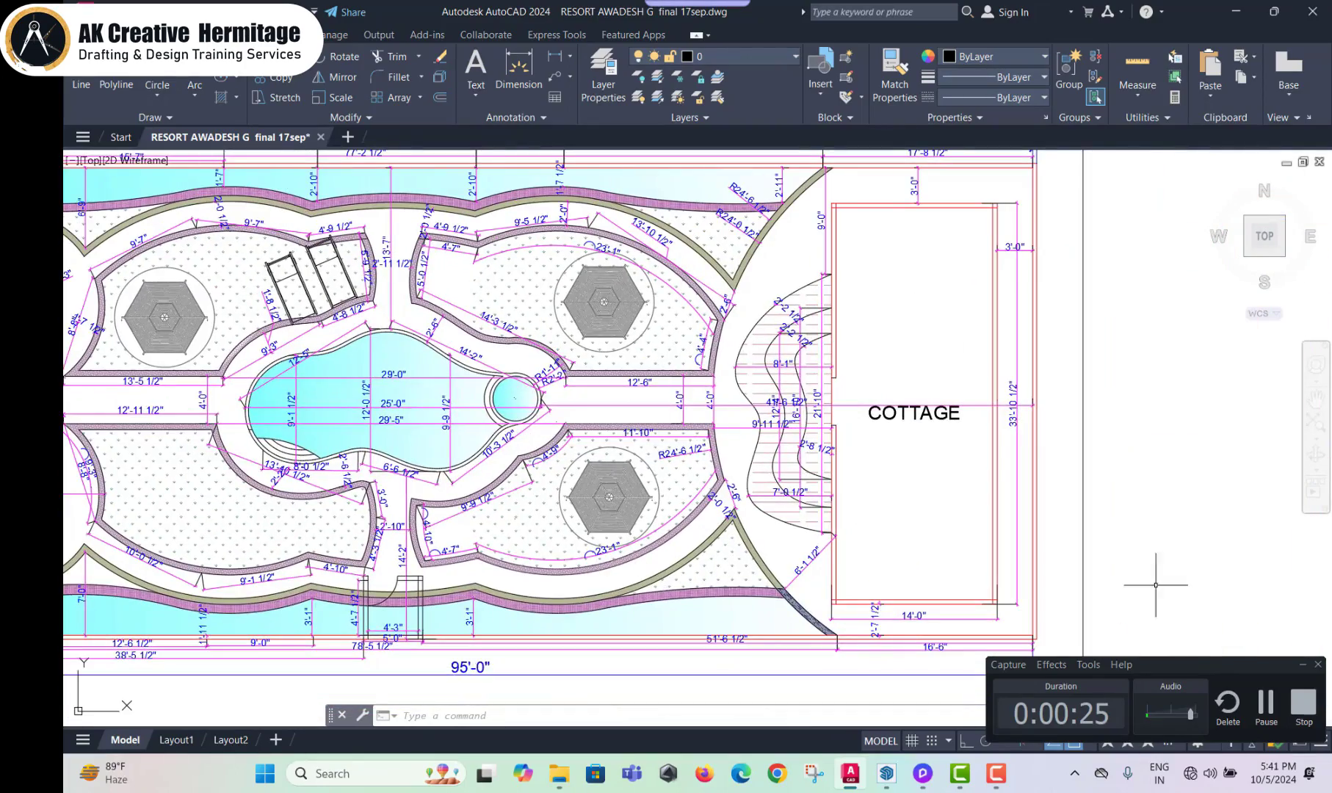
{"action": "middle_click_drag", "start_coordinate": [791, 592], "coordinate": [1186, 586]}
{"action": "scroll", "coordinate": [937, 520], "scroll_direction": "down", "scroll_amount": 3}
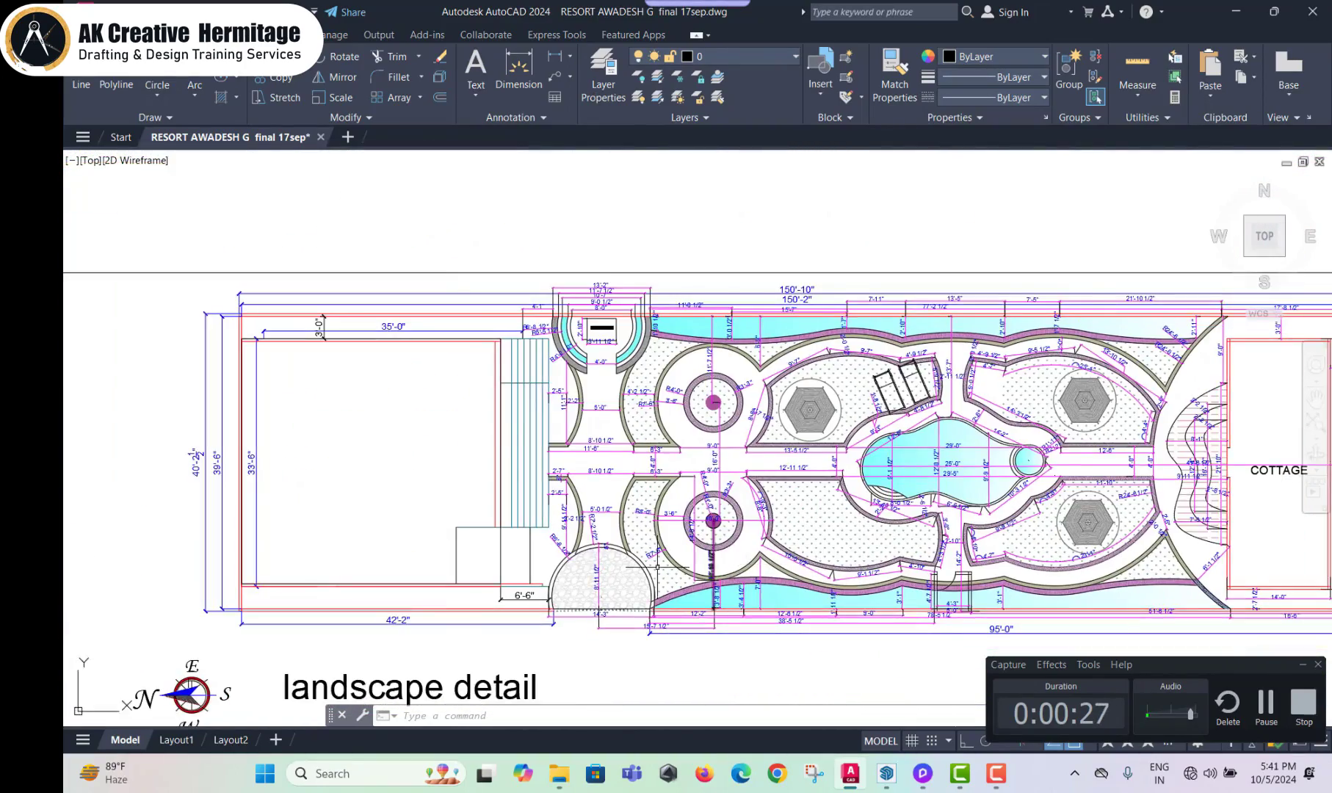
{"action": "scroll", "coordinate": [599, 462], "scroll_direction": "up", "scroll_amount": 2}
{"action": "scroll", "coordinate": [599, 462], "scroll_direction": "up", "scroll_amount": 2}
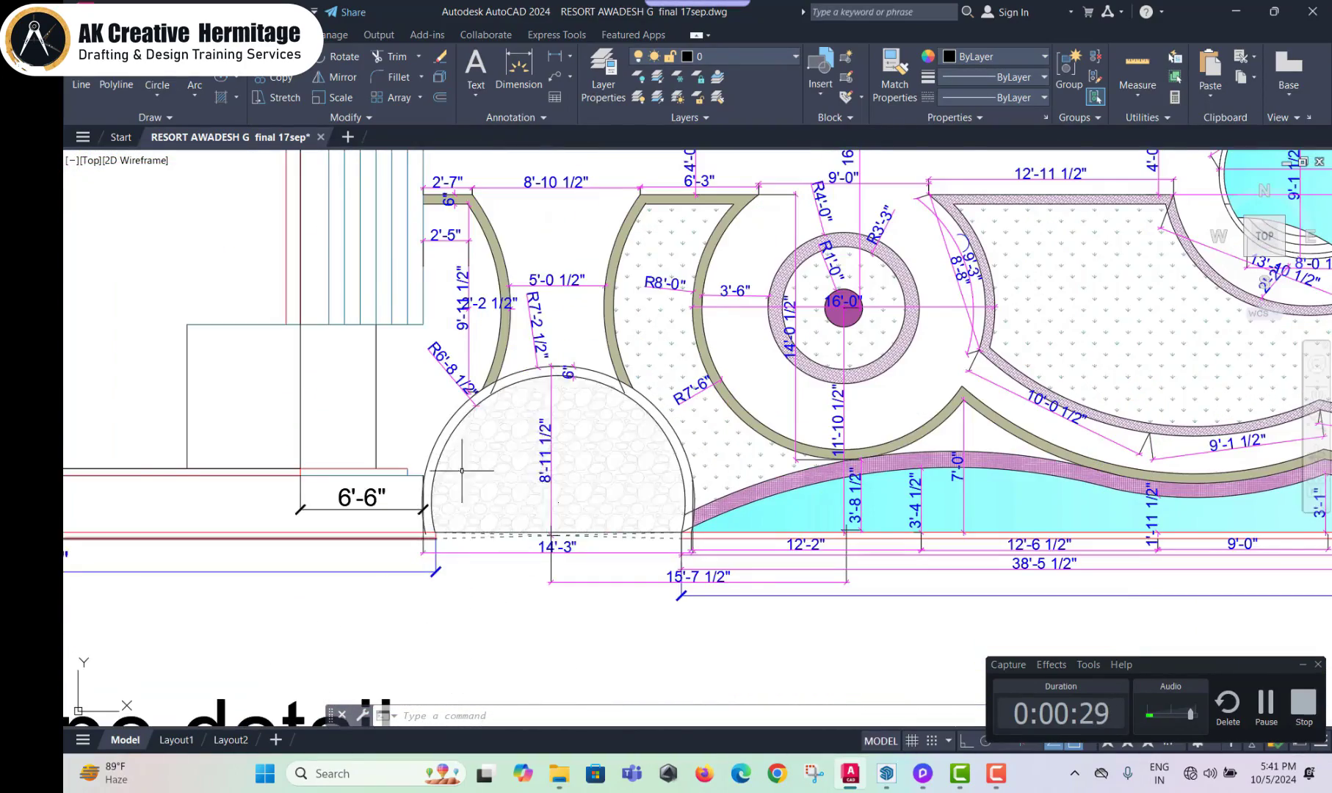
{"action": "scroll", "coordinate": [446, 467], "scroll_direction": "up", "scroll_amount": 2}
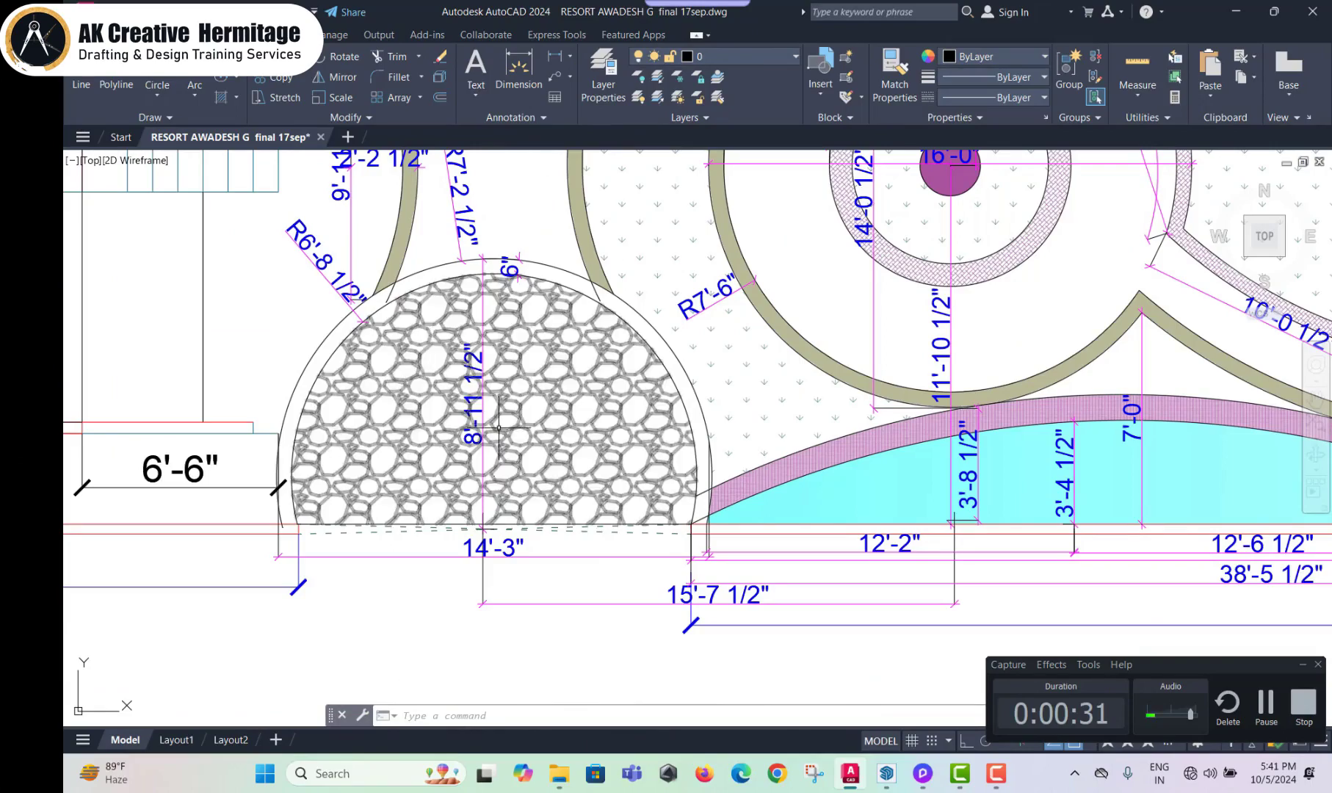
Step: Pan past the left building, circular plazas and cottage end, then recentre the whole site plan
{"action": "middle_click_drag", "start_coordinate": [574, 389], "coordinate": [623, 502]}
{"action": "scroll", "coordinate": [645, 636], "scroll_direction": "down", "scroll_amount": 2}
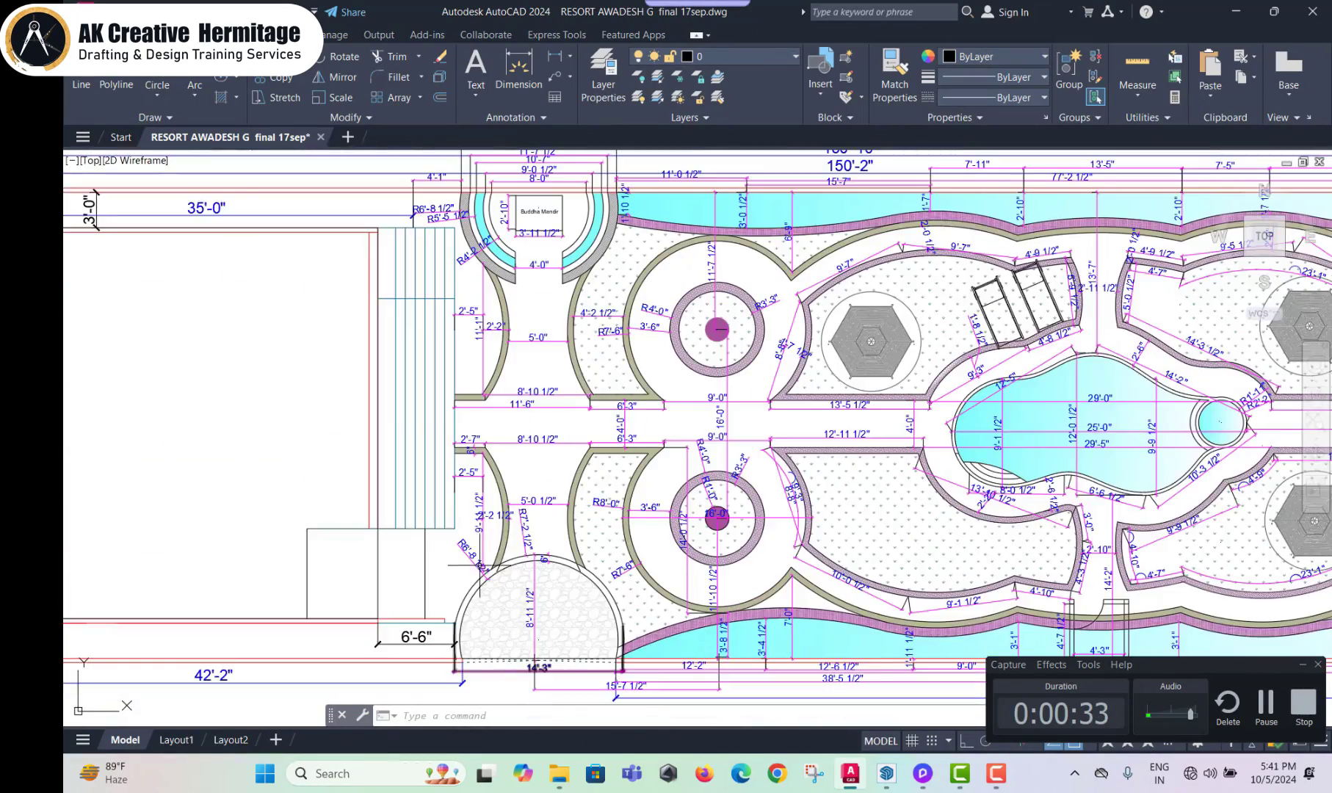
{"action": "middle_click_drag", "start_coordinate": [645, 635], "coordinate": [778, 594]}
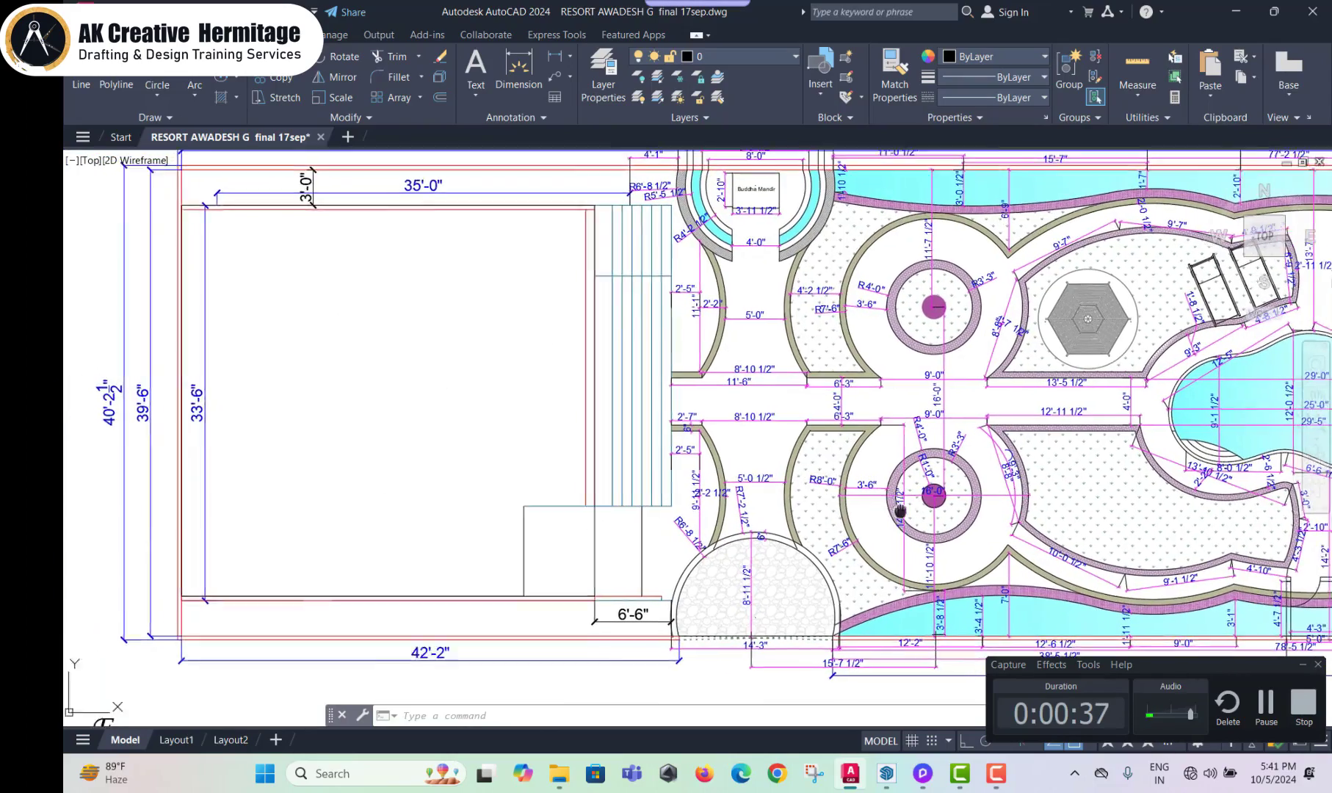
{"action": "middle_click_drag", "start_coordinate": [901, 511], "coordinate": [627, 499]}
{"action": "middle_click_drag", "start_coordinate": [1197, 510], "coordinate": [936, 505]}
{"action": "scroll", "coordinate": [936, 504], "scroll_direction": "down", "scroll_amount": 3}
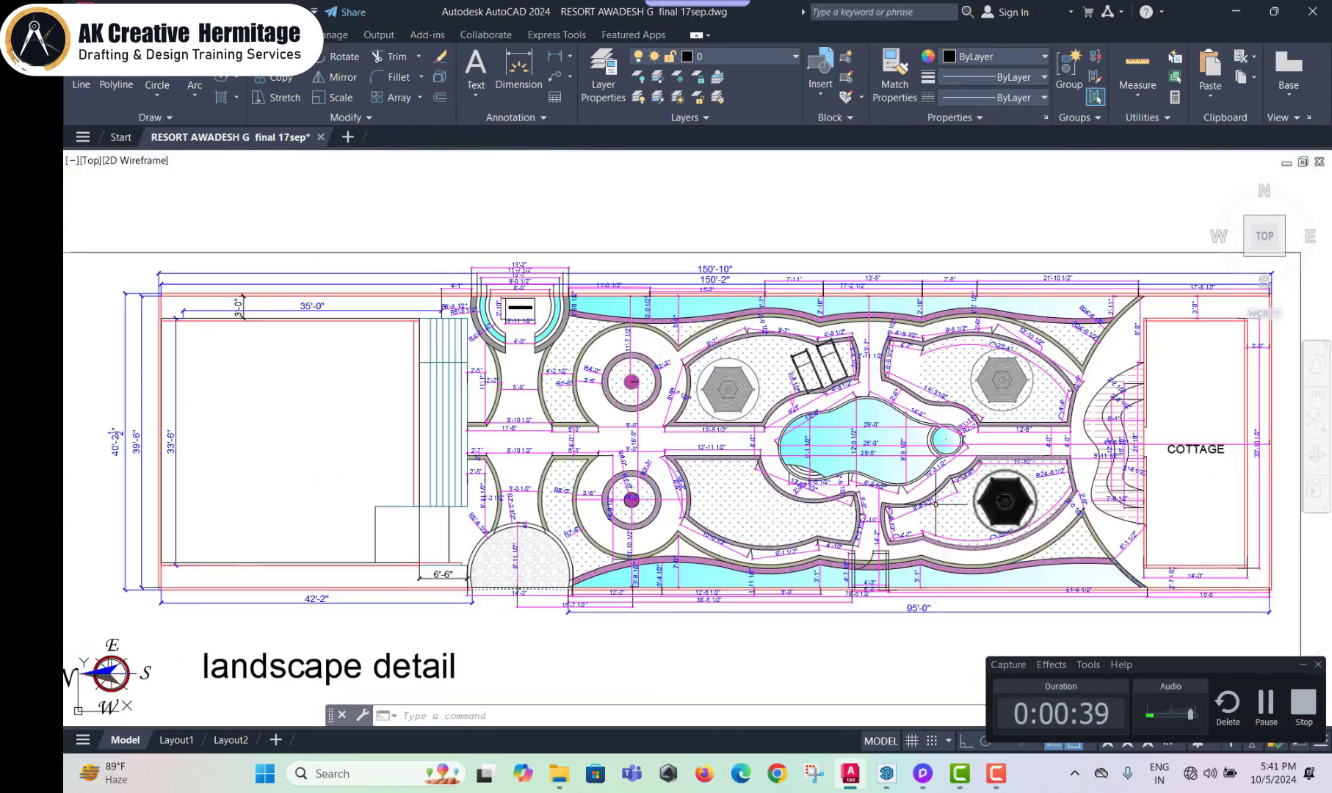
{"action": "middle_click_drag", "start_coordinate": [632, 500], "coordinate": [785, 433]}
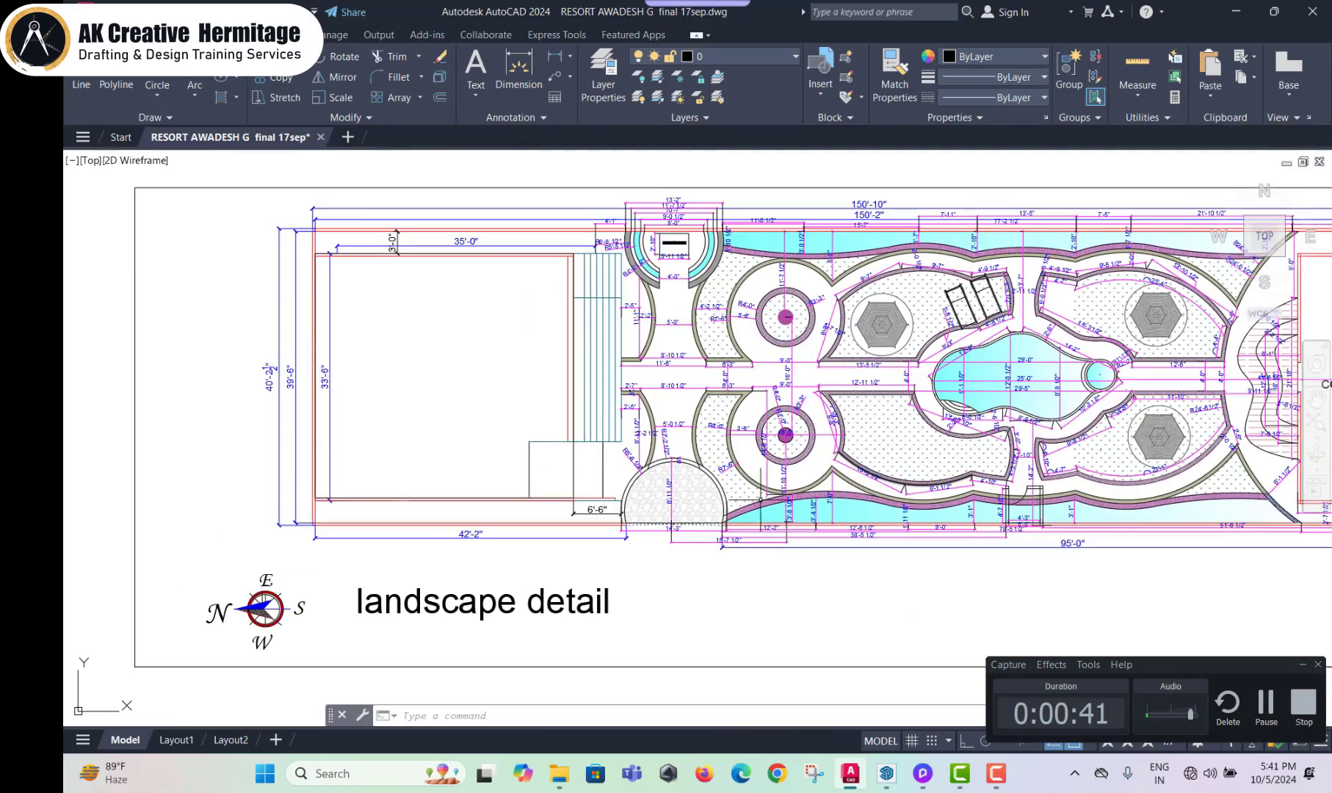
{"action": "scroll", "coordinate": [652, 528], "scroll_direction": "up", "scroll_amount": 1}
{"action": "scroll", "coordinate": [652, 527], "scroll_direction": "up", "scroll_amount": 2}
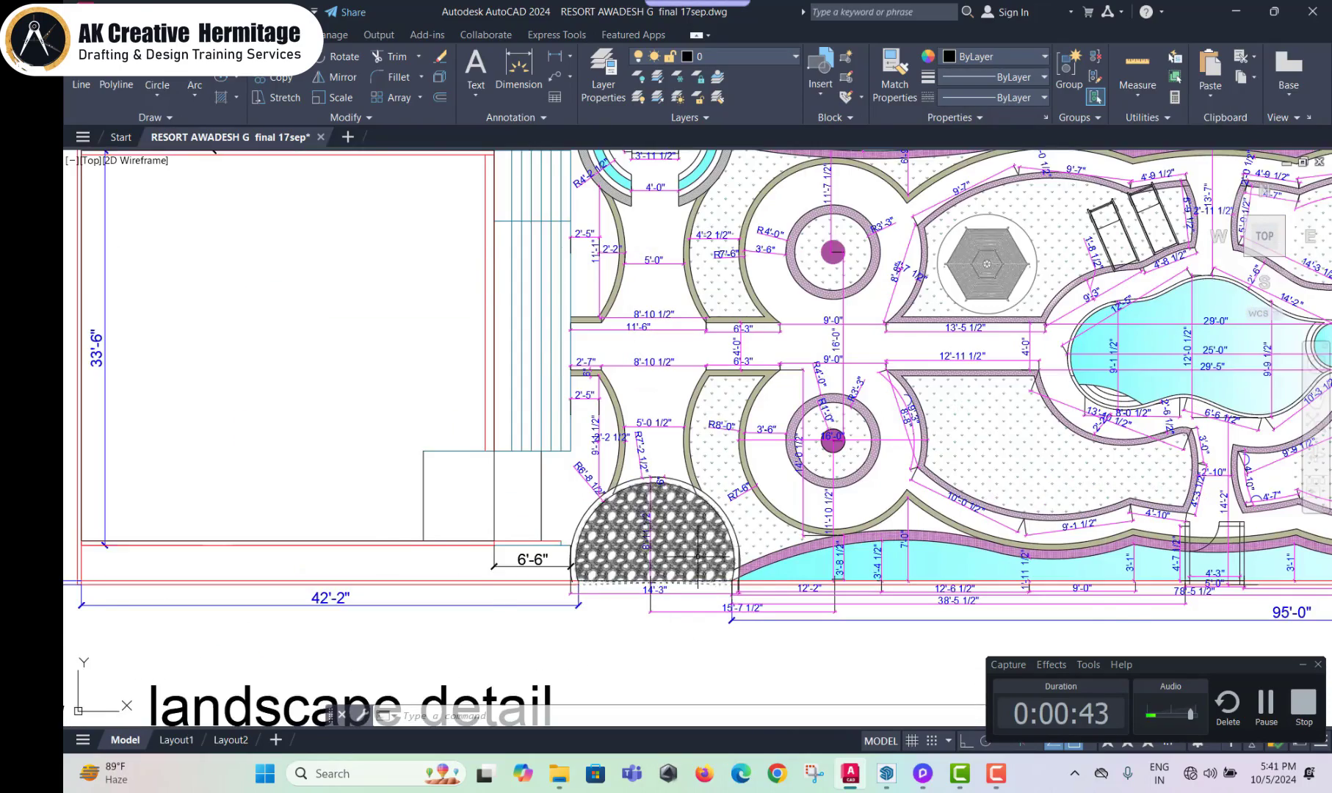
{"action": "scroll", "coordinate": [648, 506], "scroll_direction": "up", "scroll_amount": 2}
Step: Pan to the Buddha Mandir, then up to the circular plaza beside the hexagonal gazebo
{"action": "middle_click_drag", "start_coordinate": [648, 506], "coordinate": [742, 714]}
{"action": "scroll", "coordinate": [769, 583], "scroll_direction": "down", "scroll_amount": 2}
{"action": "middle_click_drag", "start_coordinate": [776, 546], "coordinate": [779, 595]}
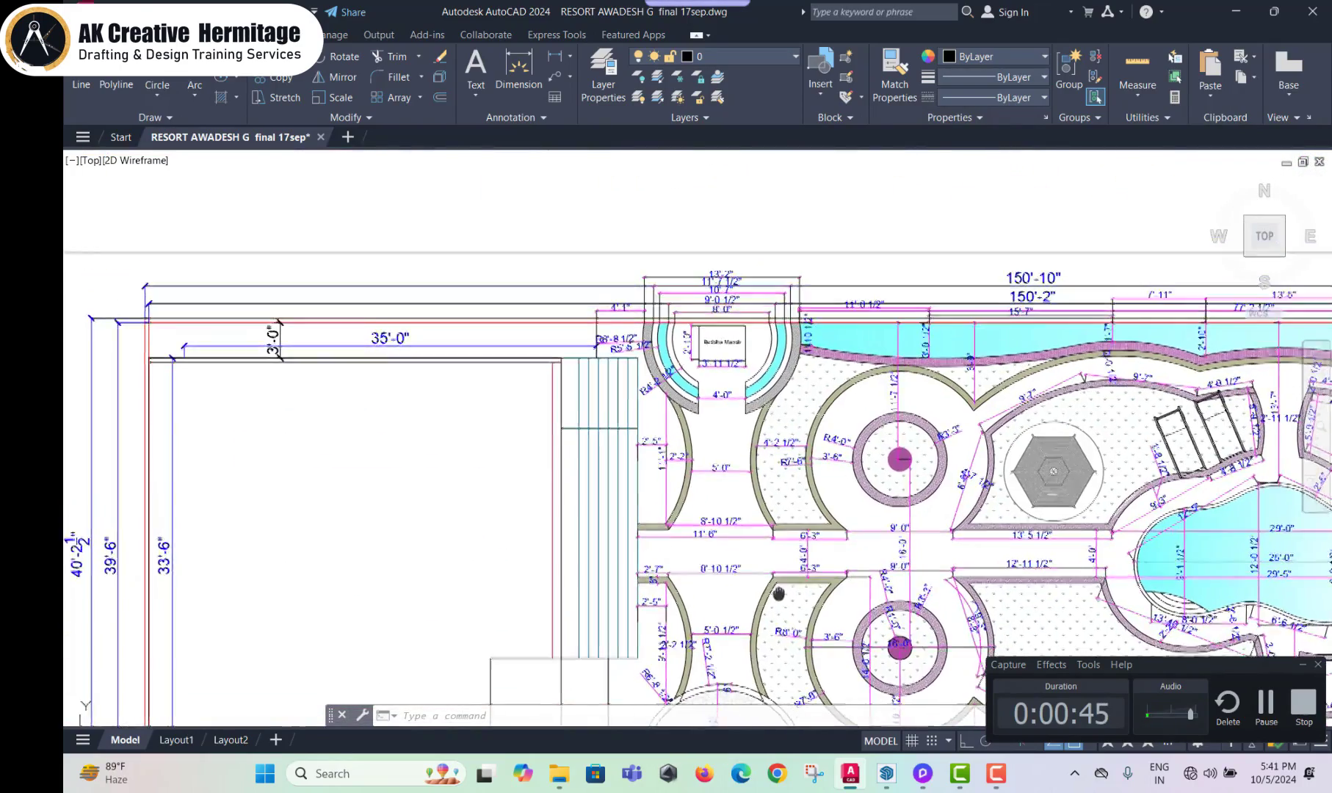
{"action": "scroll", "coordinate": [711, 422], "scroll_direction": "up", "scroll_amount": 2}
{"action": "scroll", "coordinate": [844, 324], "scroll_direction": "up", "scroll_amount": 1}
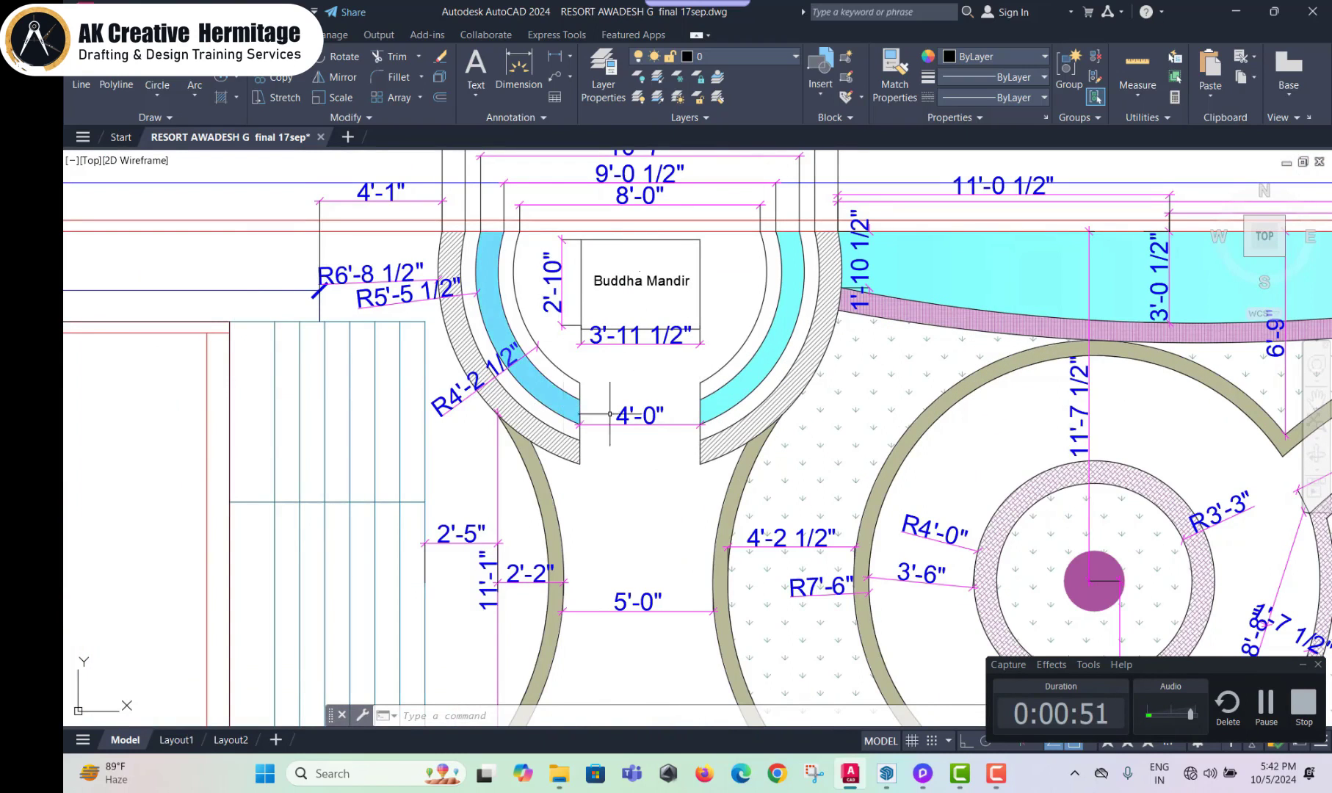
{"action": "scroll", "coordinate": [610, 413], "scroll_direction": "down", "scroll_amount": 1}
{"action": "scroll", "coordinate": [470, 275], "scroll_direction": "down", "scroll_amount": 1}
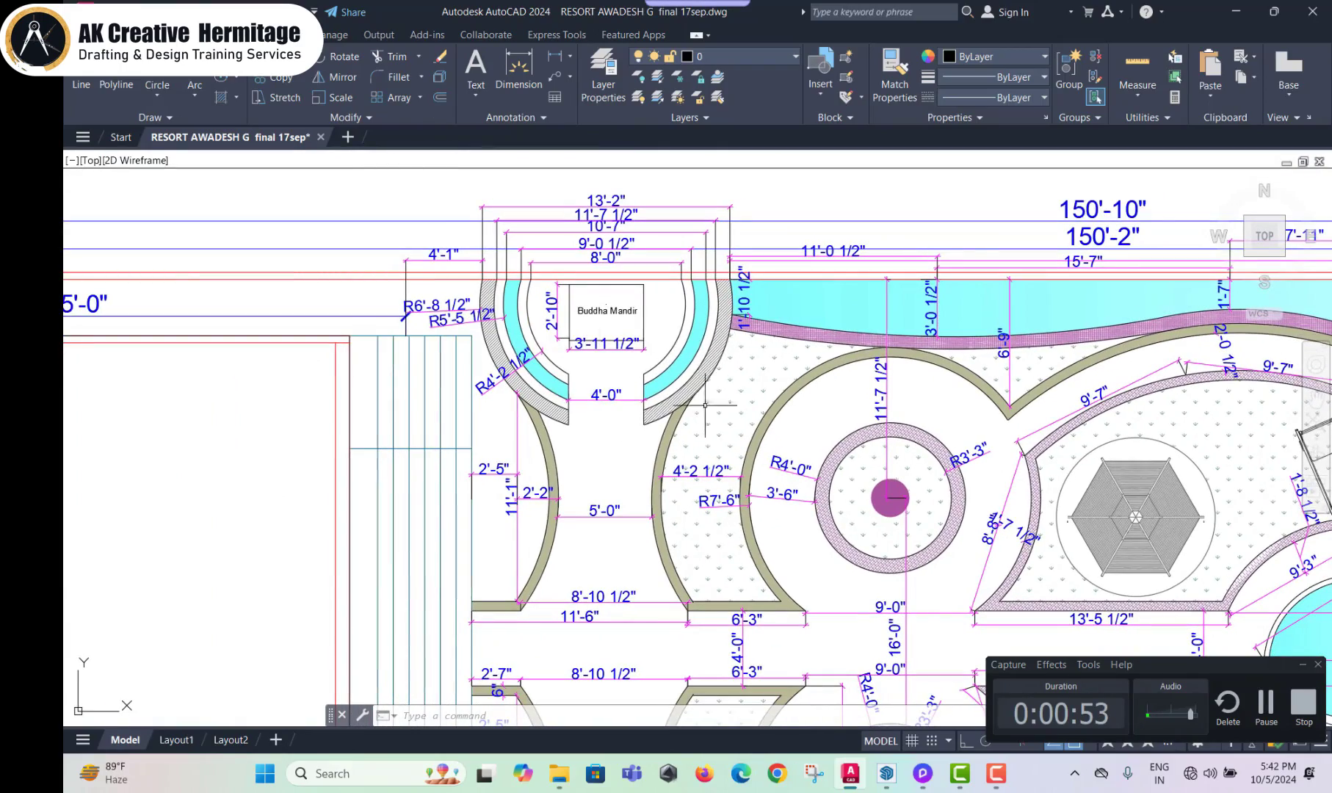
{"action": "scroll", "coordinate": [663, 558], "scroll_direction": "down", "scroll_amount": 1}
{"action": "scroll", "coordinate": [606, 486], "scroll_direction": "down", "scroll_amount": 1}
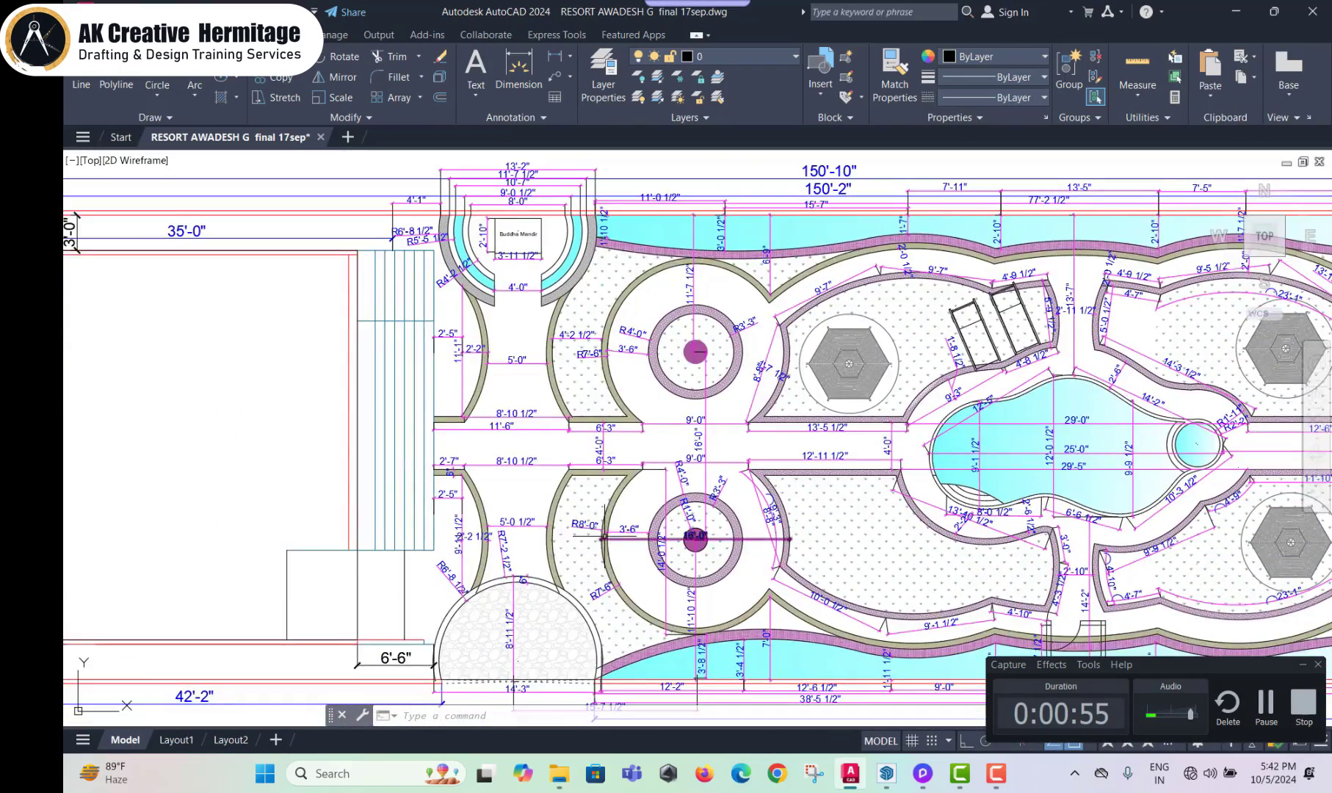
{"action": "scroll", "coordinate": [666, 514], "scroll_direction": "up", "scroll_amount": 1}
{"action": "scroll", "coordinate": [604, 463], "scroll_direction": "up", "scroll_amount": 1}
{"action": "scroll", "coordinate": [526, 402], "scroll_direction": "up", "scroll_amount": 1}
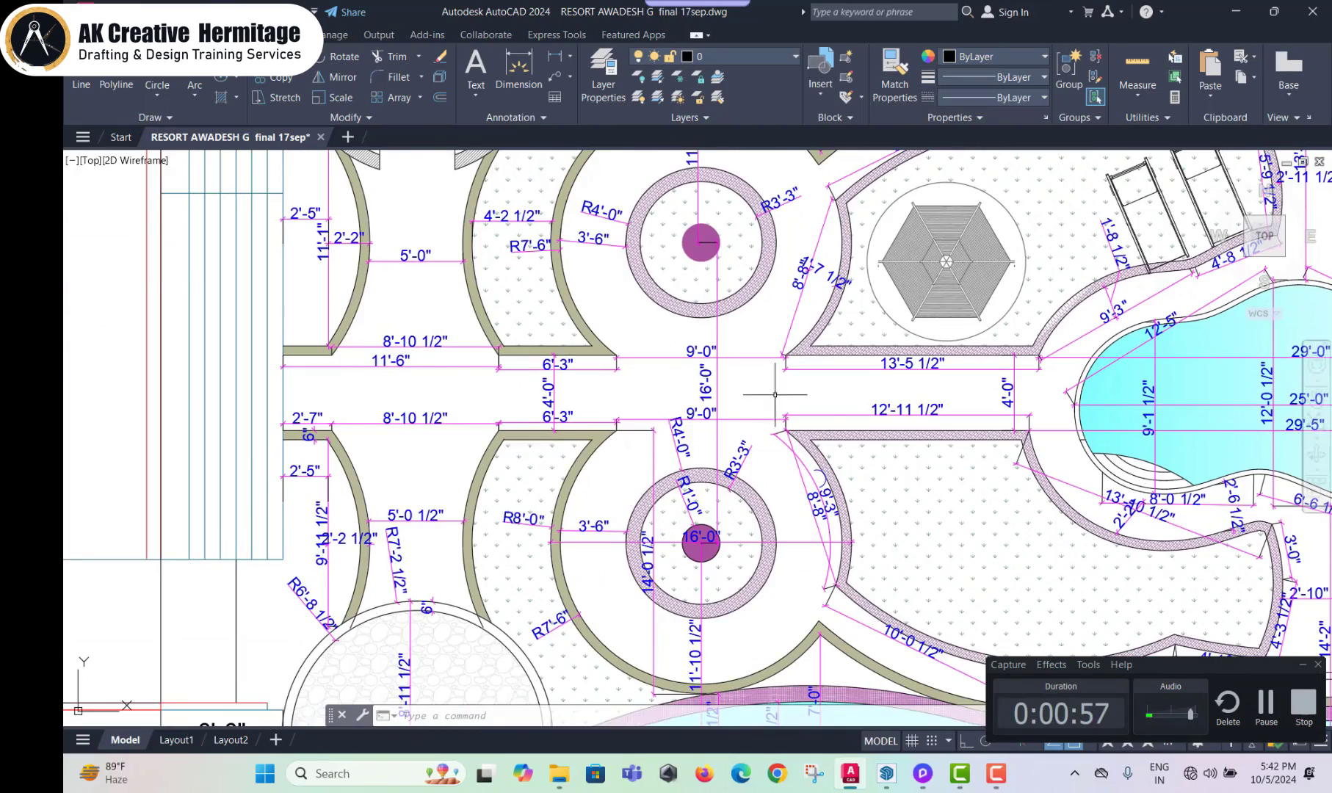
{"action": "scroll", "coordinate": [775, 394], "scroll_direction": "up", "scroll_amount": 1}
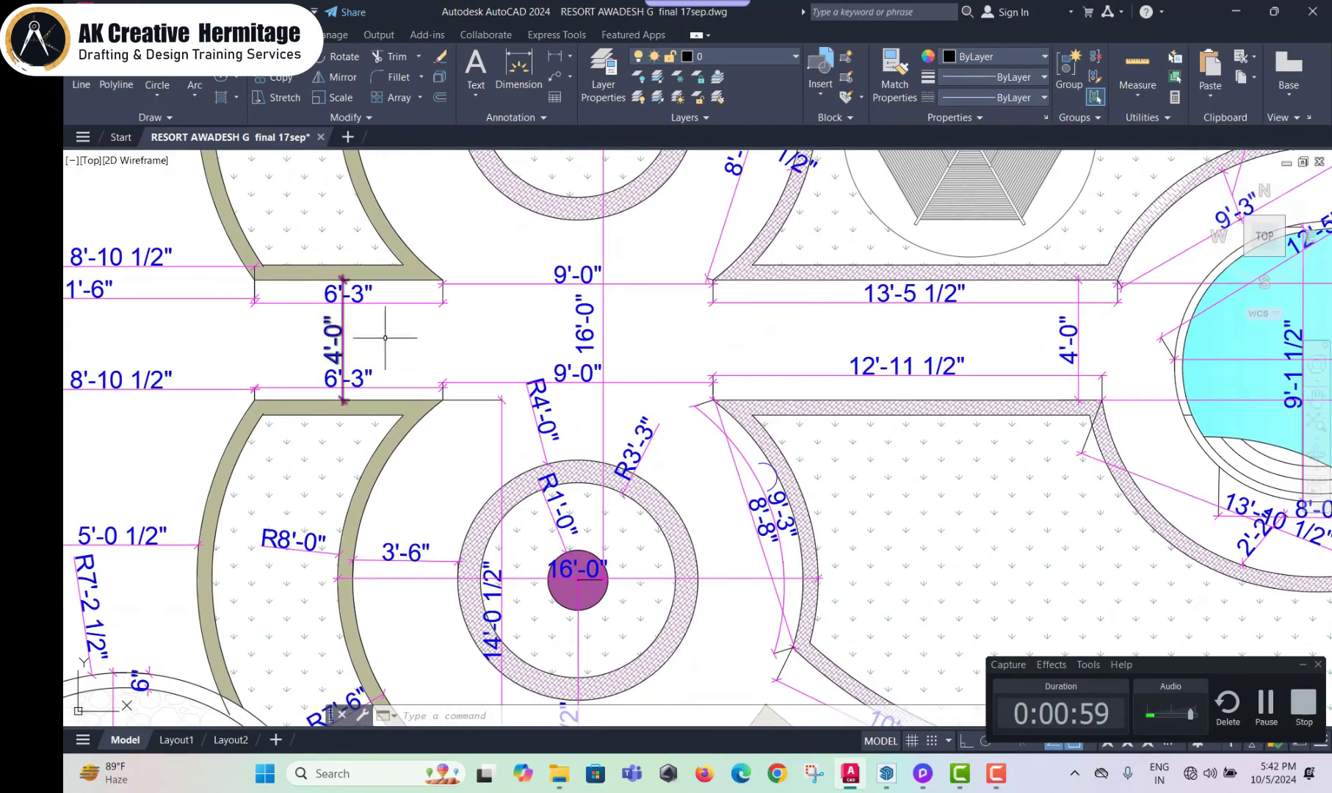
{"action": "scroll", "coordinate": [770, 395], "scroll_direction": "down", "scroll_amount": 2}
{"action": "scroll", "coordinate": [499, 385], "scroll_direction": "up", "scroll_amount": 1}
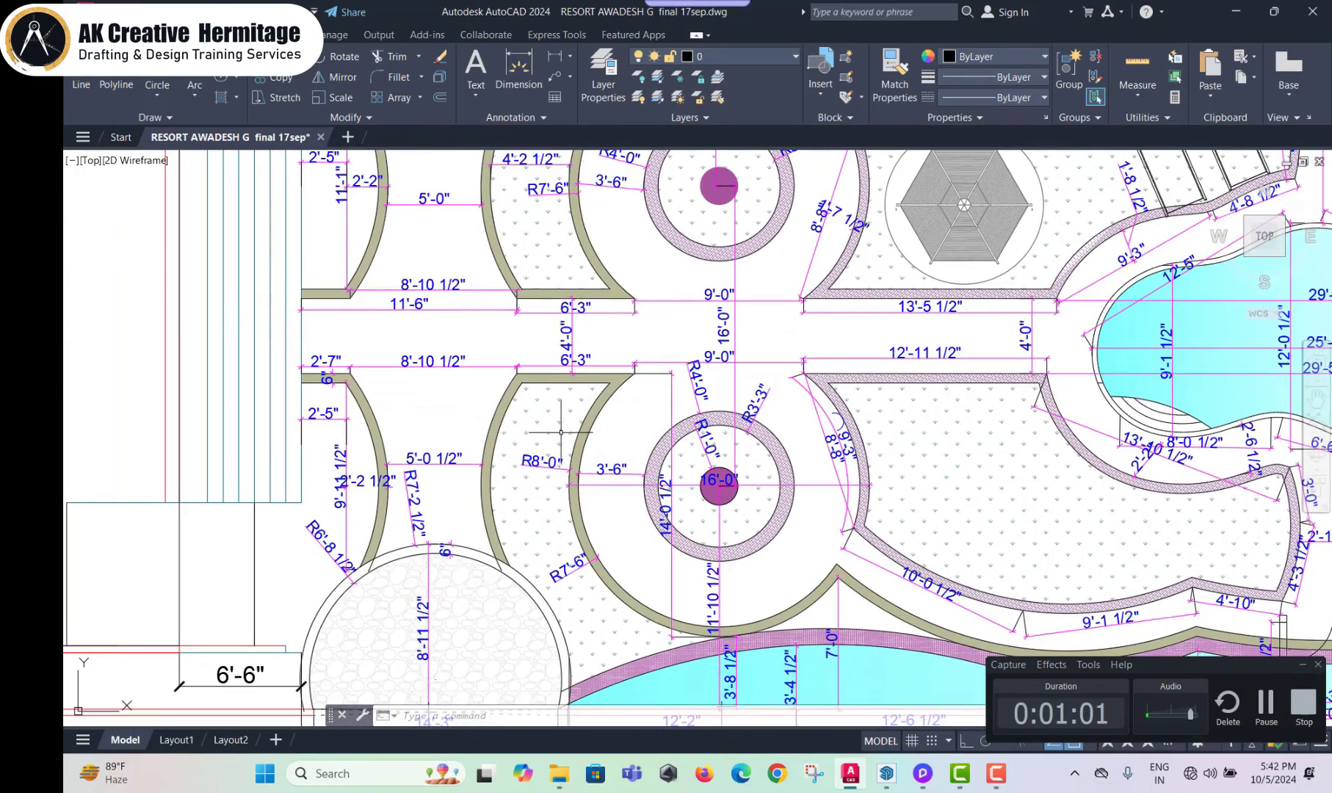
{"action": "mouse_move", "coordinate": [726, 246]}
{"action": "middle_mouse_down"}
{"action": "mouse_move", "coordinate": [611, 342]}
{"action": "mouse_move", "coordinate": [527, 490]}
{"action": "middle_mouse_up"}
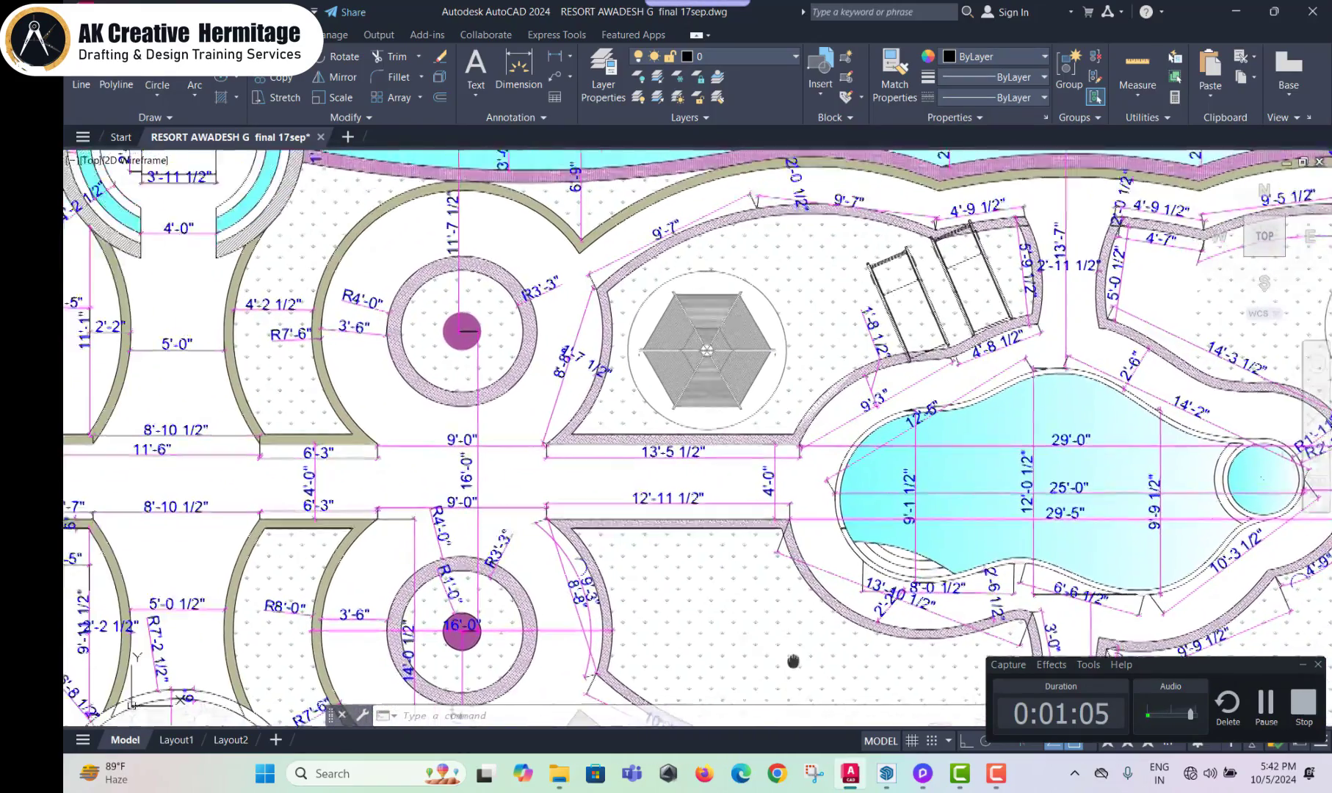
{"action": "scroll", "coordinate": [624, 271], "scroll_direction": "up", "scroll_amount": 2}
{"action": "middle_click_drag", "start_coordinate": [693, 369], "coordinate": [520, 416]}
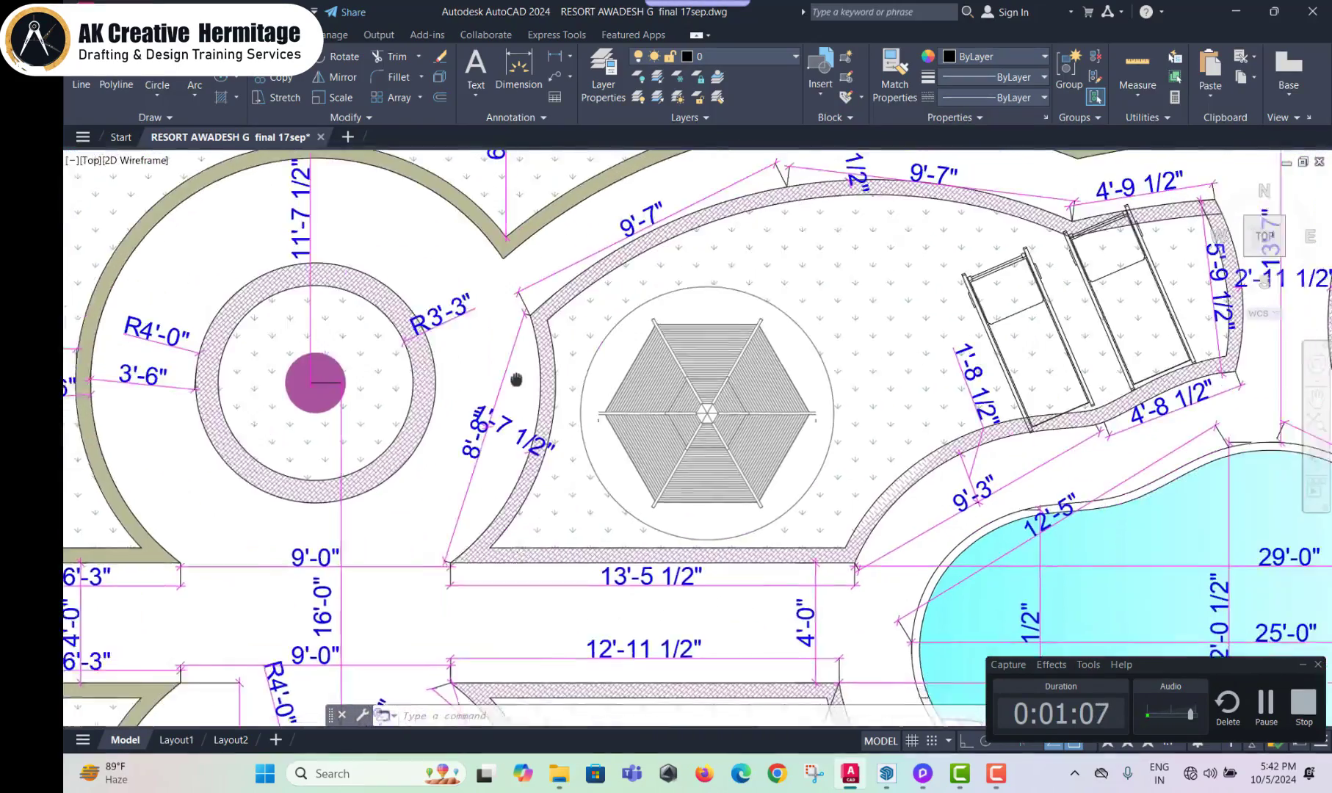
{"action": "scroll", "coordinate": [697, 448], "scroll_direction": "down", "scroll_amount": 2}
{"action": "middle_click_drag", "start_coordinate": [822, 508], "coordinate": [547, 446]}
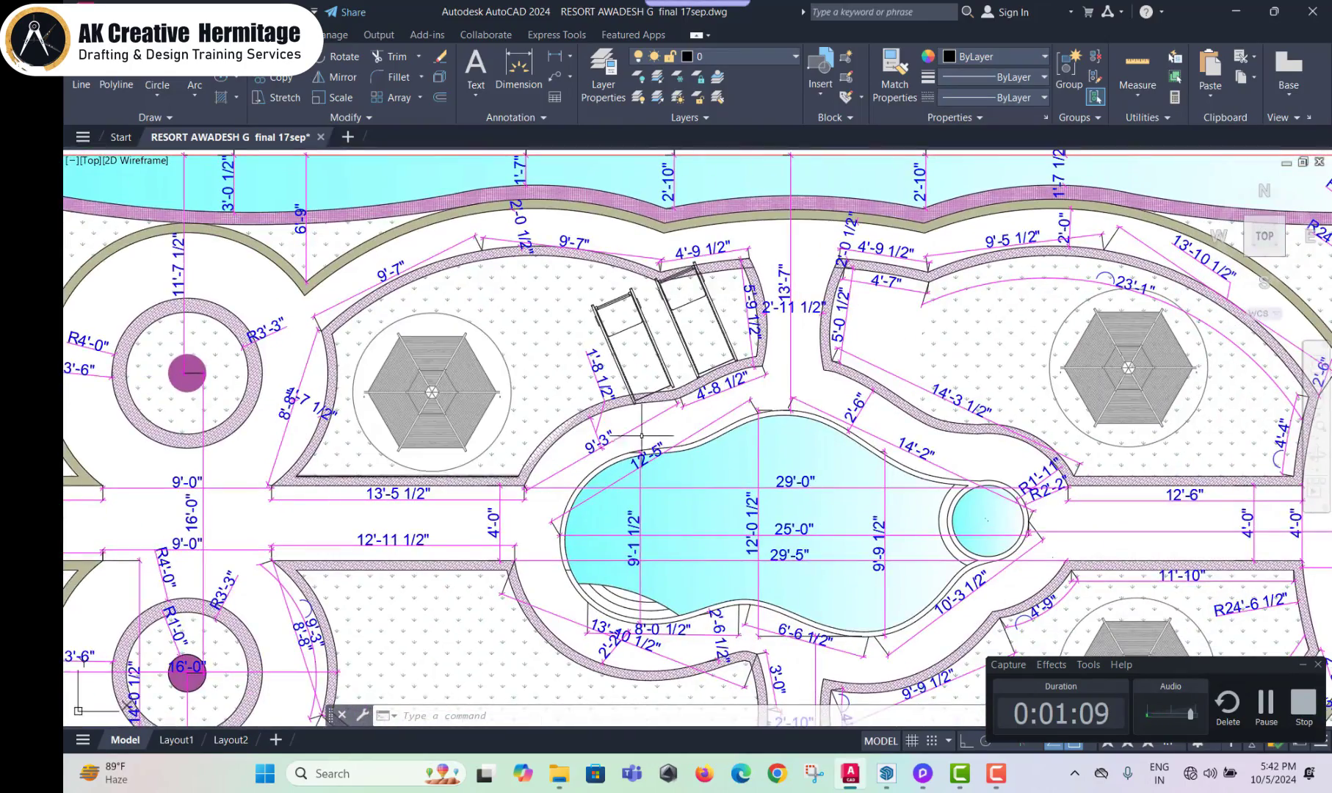
{"action": "mouse_move", "coordinate": [1022, 381]}
{"action": "middle_mouse_down"}
{"action": "mouse_move", "coordinate": [933, 366]}
{"action": "mouse_move", "coordinate": [864, 260]}
{"action": "middle_mouse_up"}
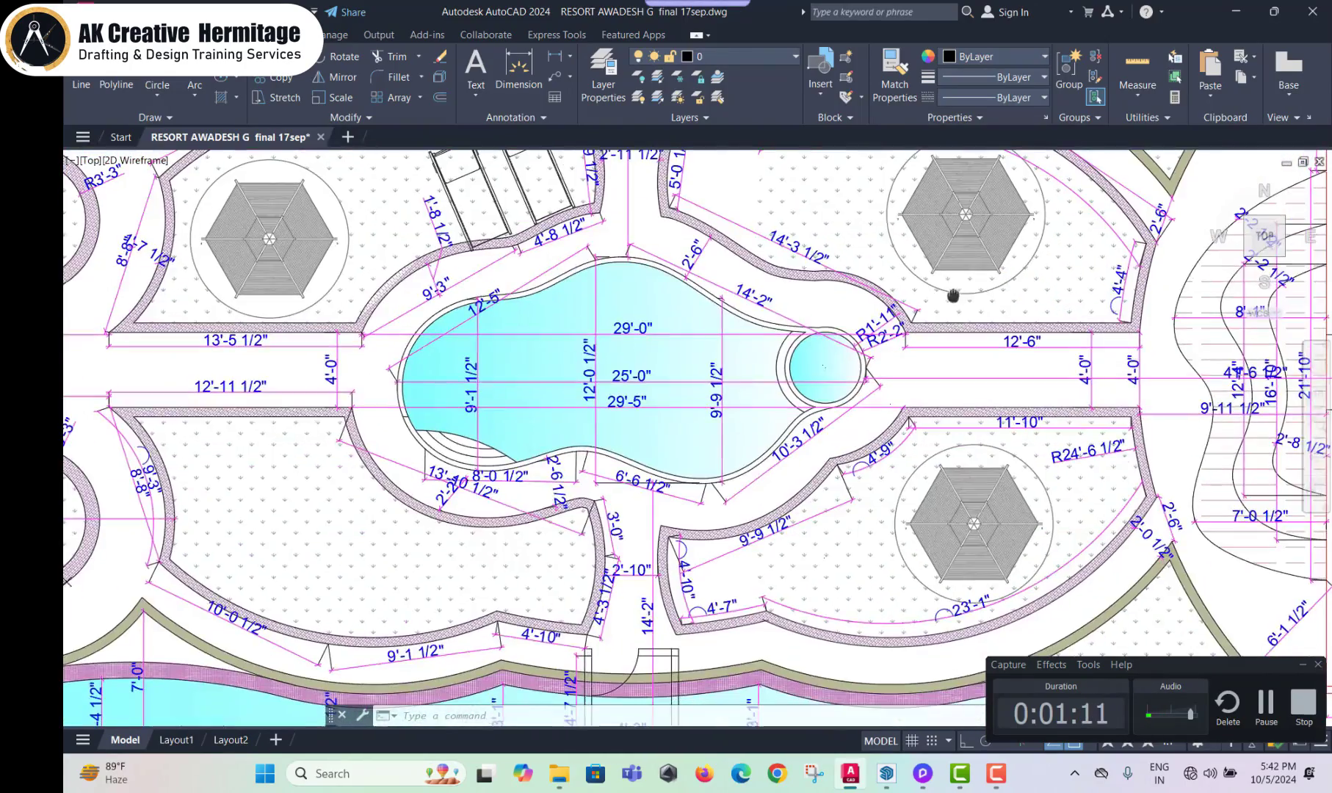
{"action": "scroll", "coordinate": [818, 488], "scroll_direction": "down", "scroll_amount": 2}
{"action": "middle_click_drag", "start_coordinate": [818, 488], "coordinate": [672, 479]}
{"action": "scroll", "coordinate": [524, 418], "scroll_direction": "up", "scroll_amount": 2}
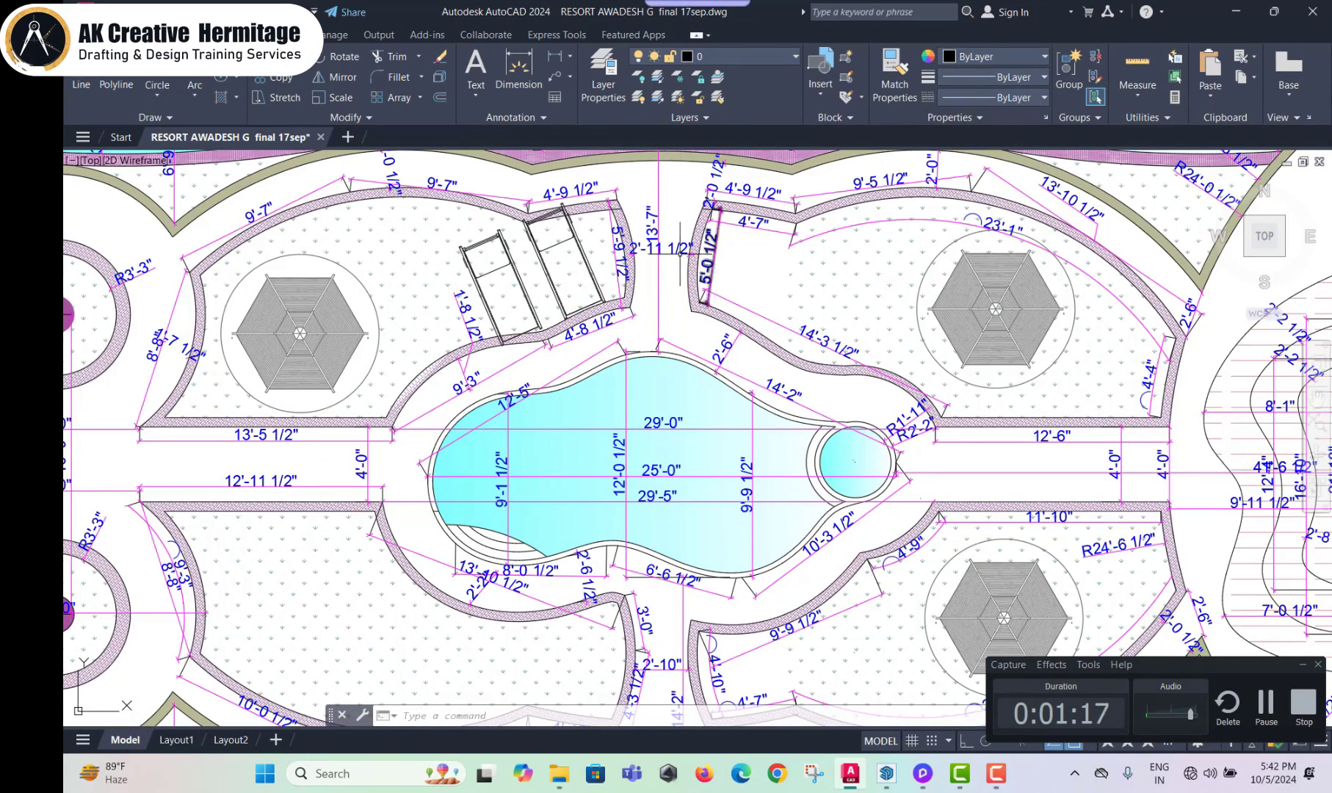
{"action": "middle_click_drag", "start_coordinate": [992, 396], "coordinate": [793, 386]}
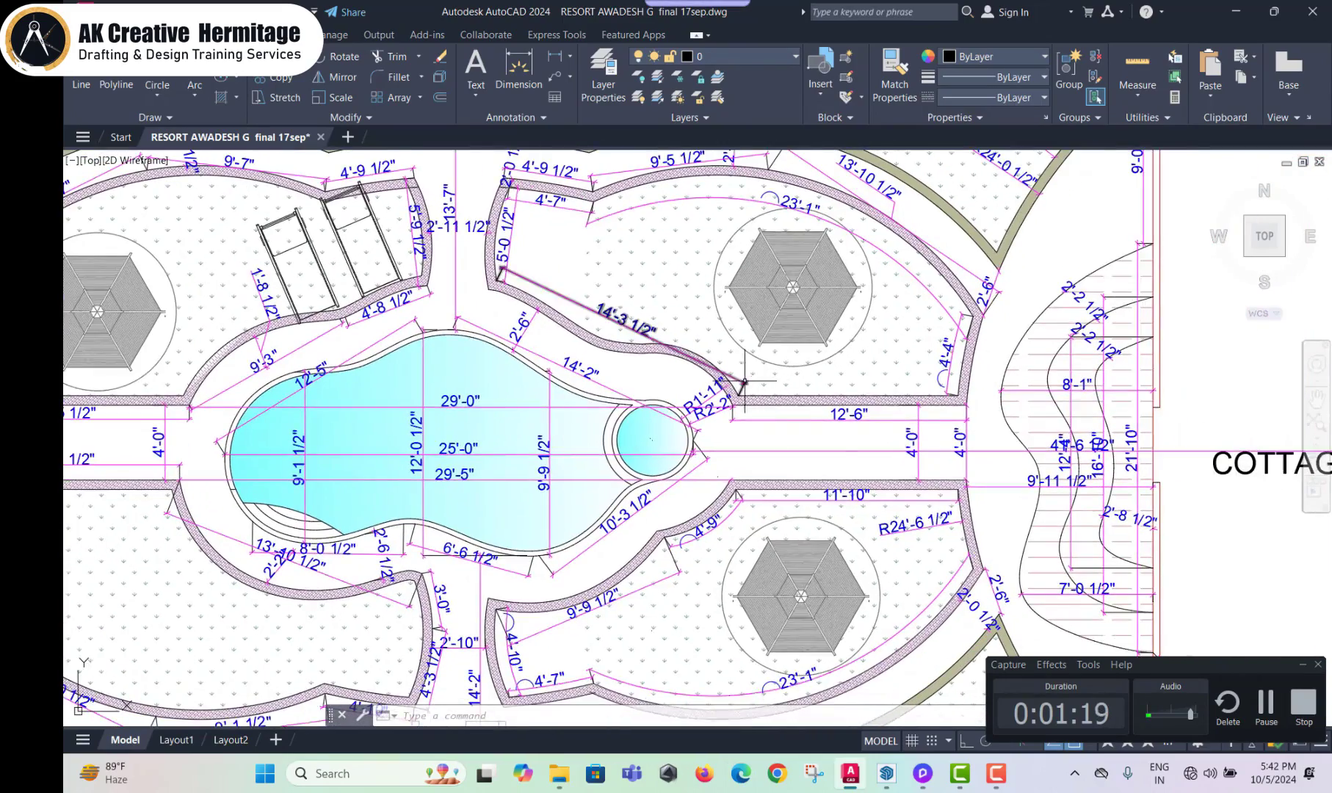
{"action": "scroll", "coordinate": [587, 322], "scroll_direction": "down", "scroll_amount": 2}
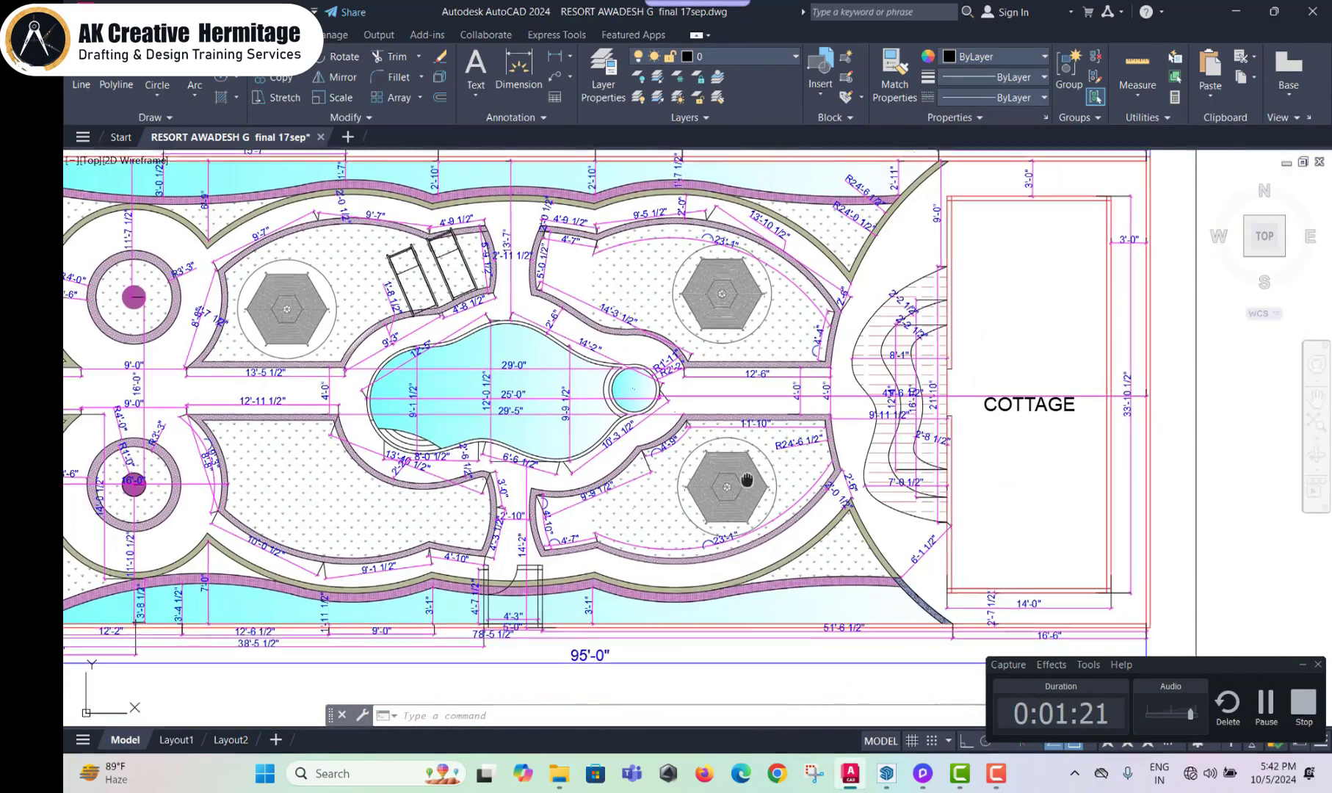
{"action": "mouse_move", "coordinate": [962, 416]}
{"action": "middle_mouse_down"}
{"action": "mouse_move", "coordinate": [992, 419]}
{"action": "mouse_move", "coordinate": [815, 422]}
{"action": "middle_mouse_up"}
{"action": "scroll", "coordinate": [991, 419], "scroll_direction": "up", "scroll_amount": 2}
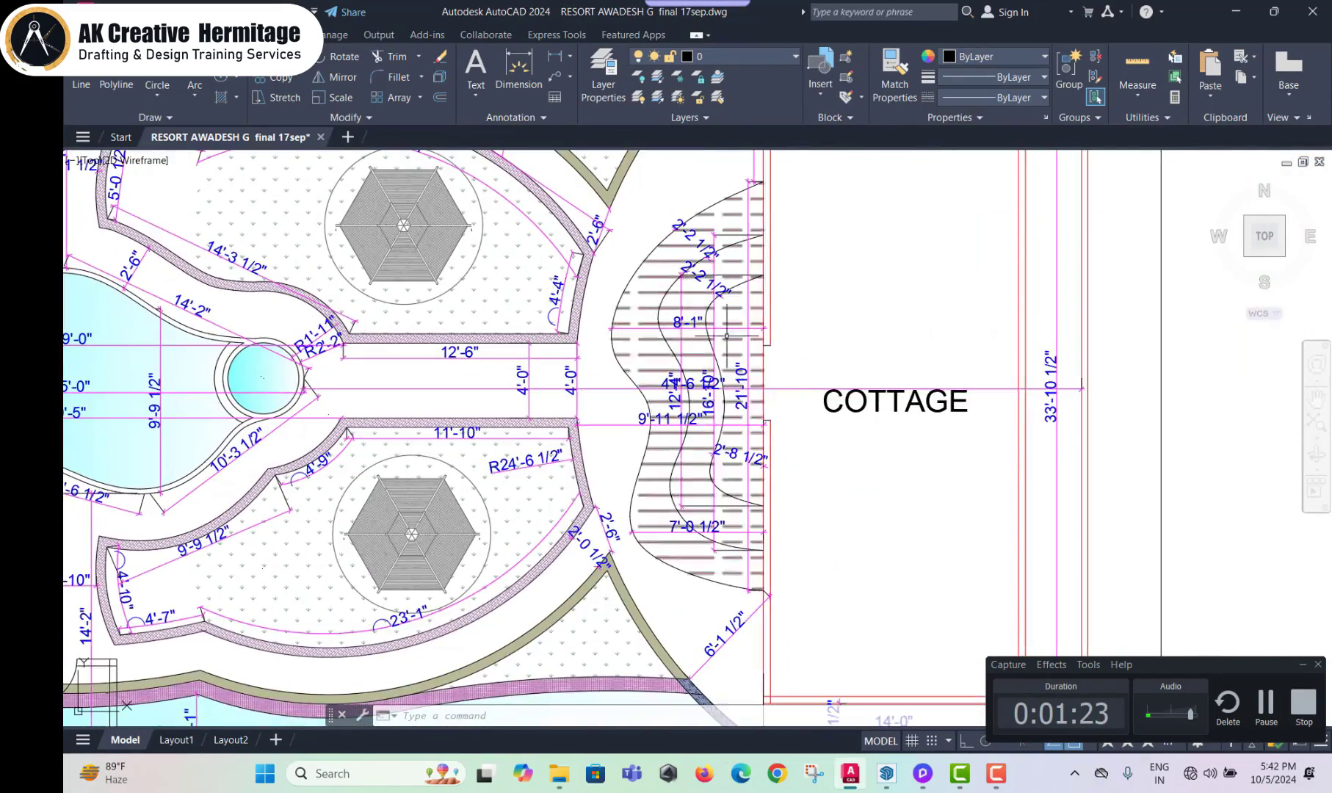
{"action": "middle_click_drag", "start_coordinate": [1009, 468], "coordinate": [757, 339]}
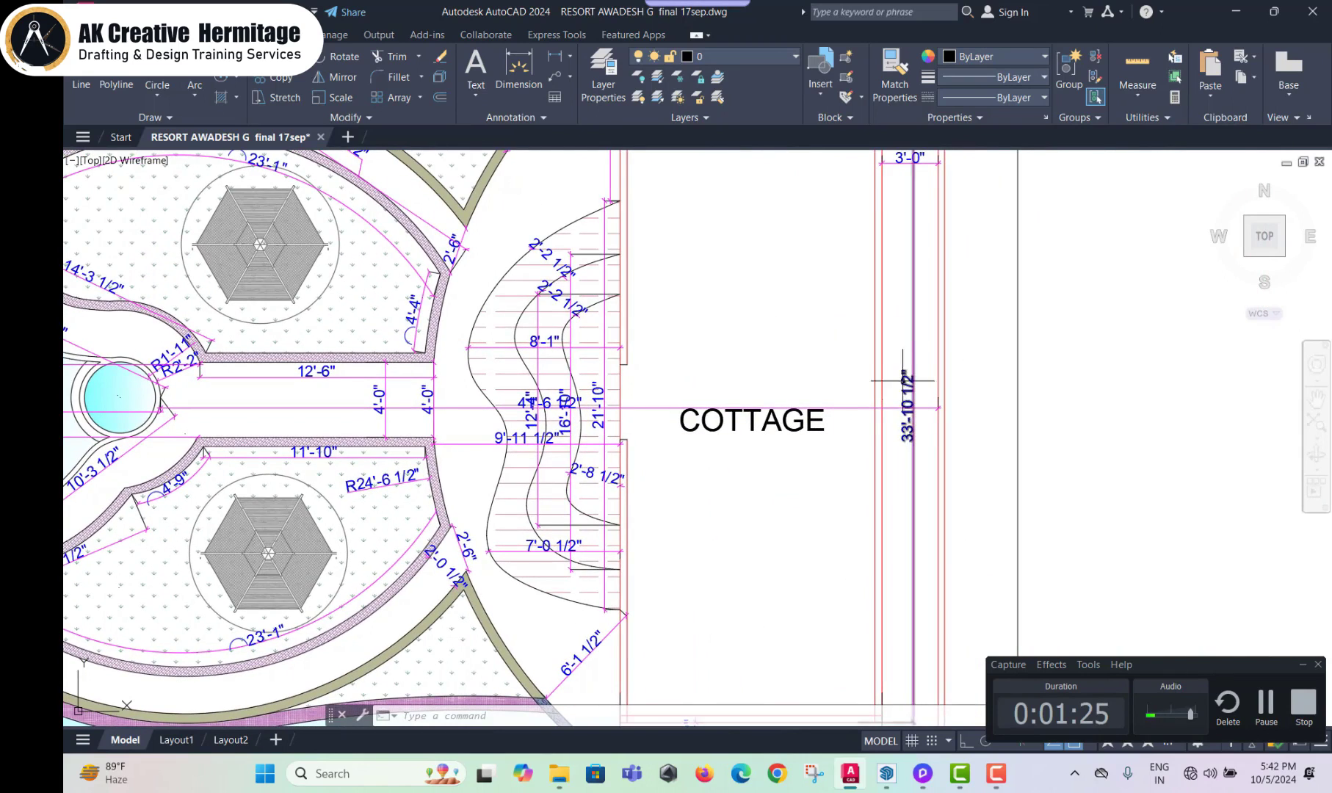
{"action": "scroll", "coordinate": [903, 381], "scroll_direction": "down", "scroll_amount": 2}
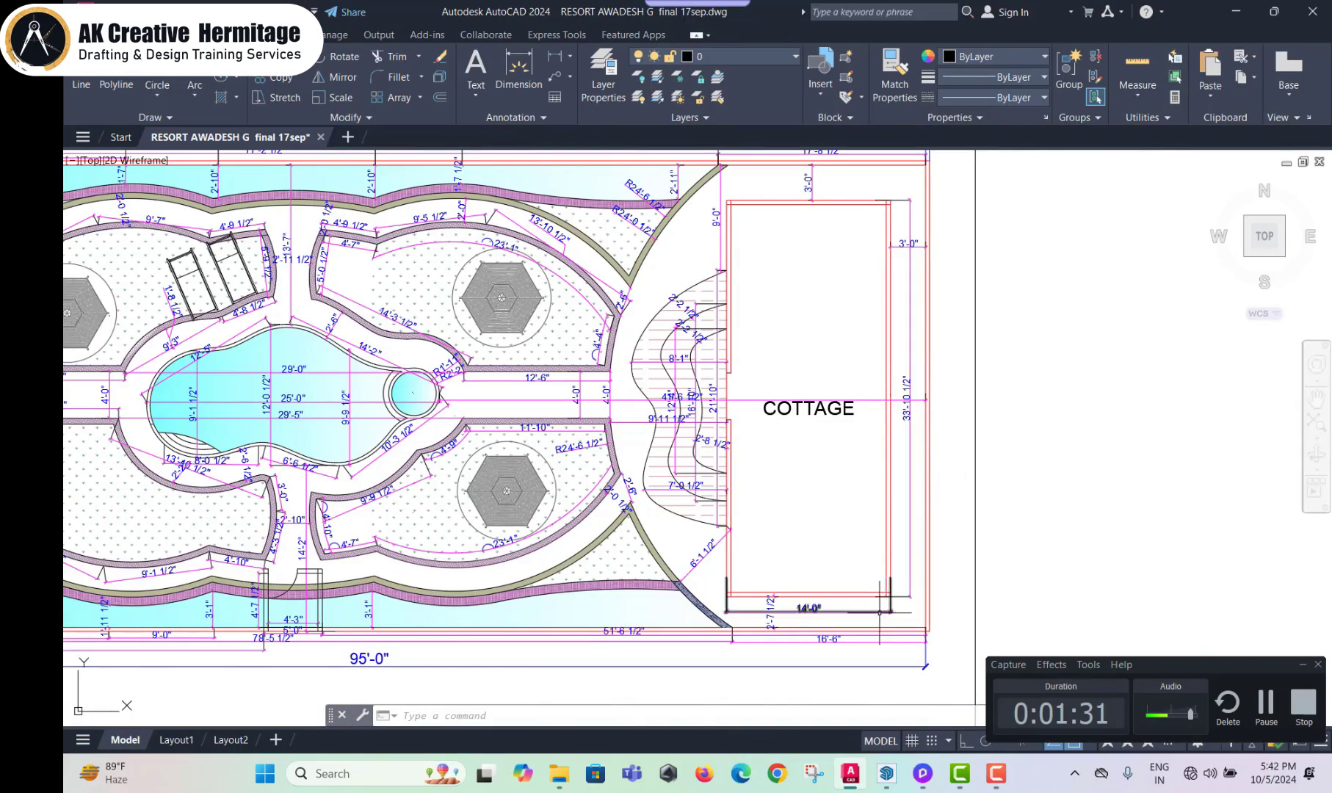
{"action": "scroll", "coordinate": [875, 455], "scroll_direction": "up", "scroll_amount": 3}
{"action": "scroll", "coordinate": [876, 456], "scroll_direction": "down", "scroll_amount": 3}
Step: Pan from the cottage across to bring the remaining drawing sheets into view
{"action": "middle_click_drag", "start_coordinate": [877, 454], "coordinate": [1009, 383]}
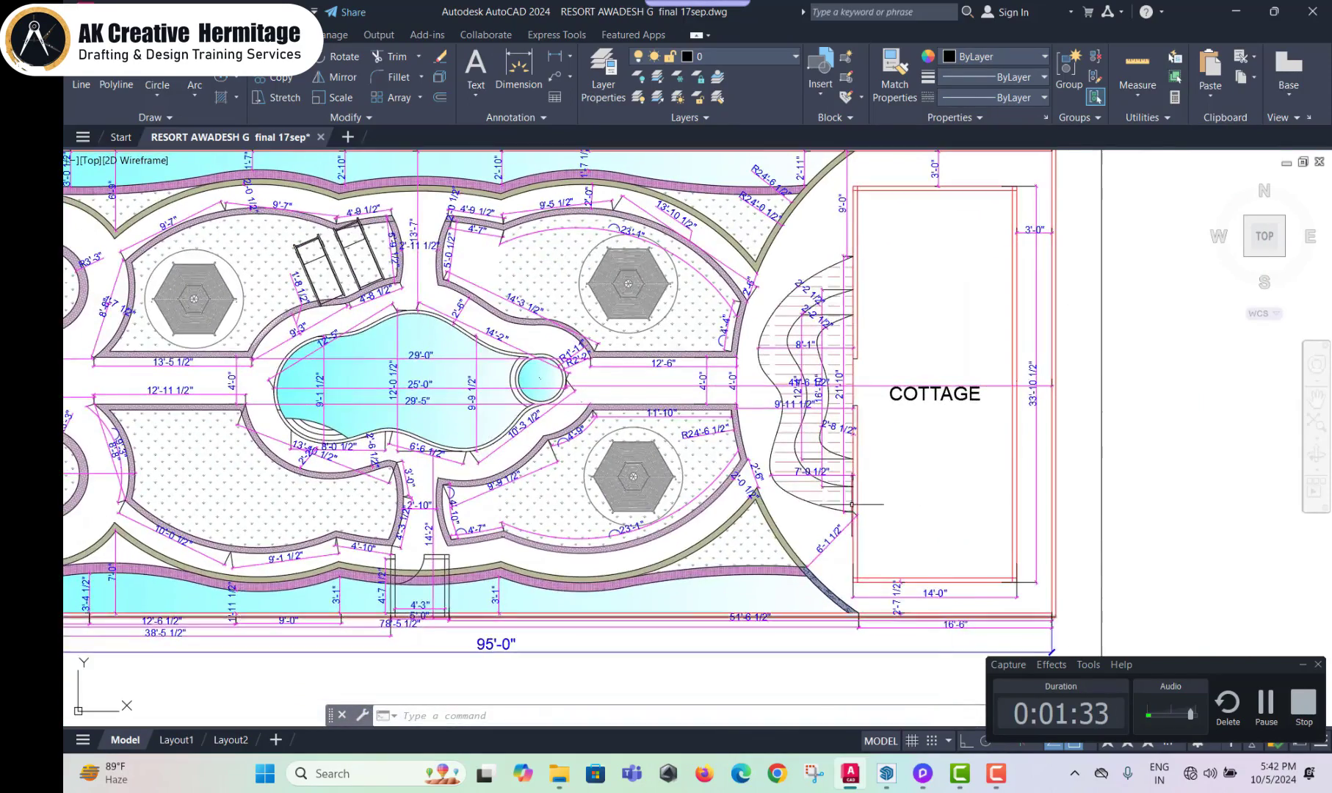
{"action": "scroll", "coordinate": [1033, 453], "scroll_direction": "up", "scroll_amount": 1}
{"action": "scroll", "coordinate": [1033, 452], "scroll_direction": "down", "scroll_amount": 1}
{"action": "scroll", "coordinate": [1033, 452], "scroll_direction": "down", "scroll_amount": 1}
{"action": "scroll", "coordinate": [1033, 453], "scroll_direction": "down", "scroll_amount": 2}
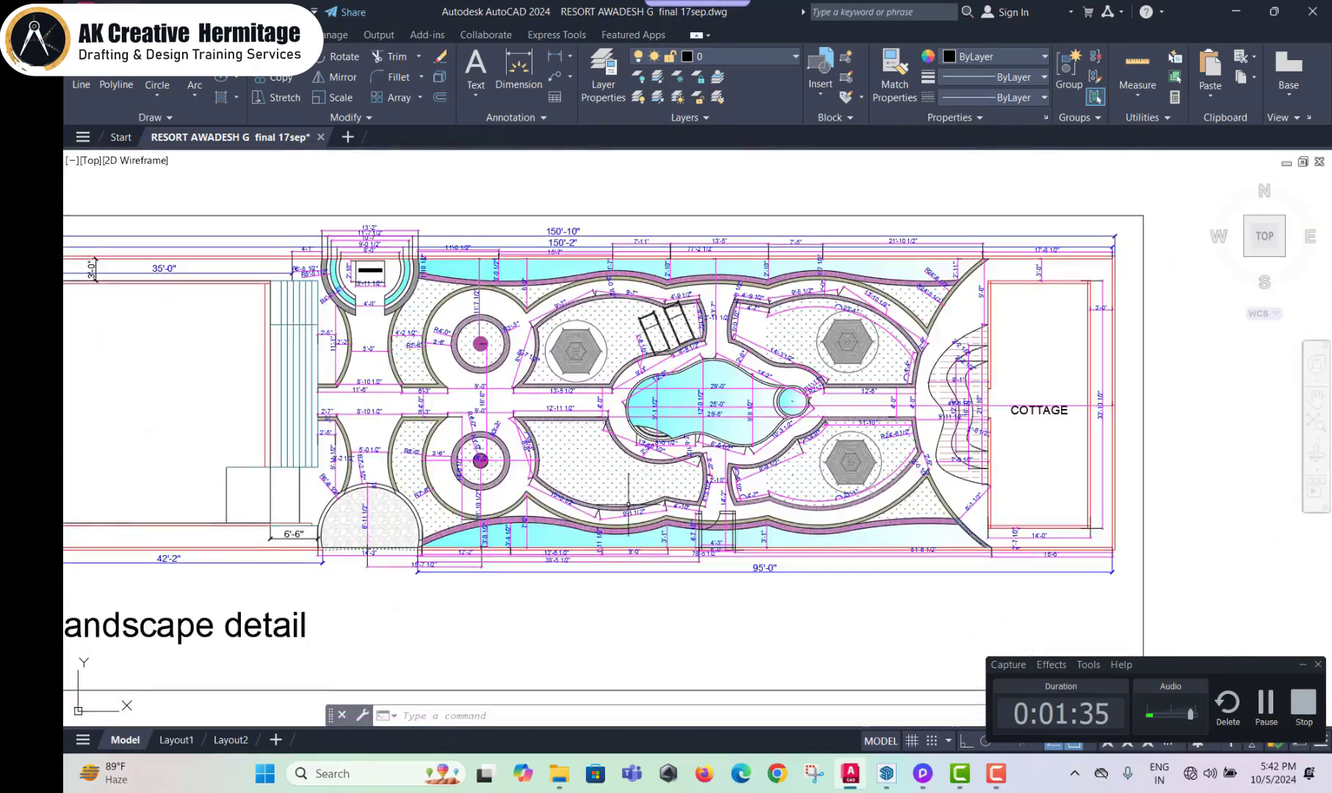
{"action": "scroll", "coordinate": [1033, 453], "scroll_direction": "down", "scroll_amount": 1}
{"action": "scroll", "coordinate": [784, 474], "scroll_direction": "up", "scroll_amount": 3}
{"action": "scroll", "coordinate": [416, 448], "scroll_direction": "down", "scroll_amount": 1}
{"action": "scroll", "coordinate": [130, 431], "scroll_direction": "down", "scroll_amount": 1}
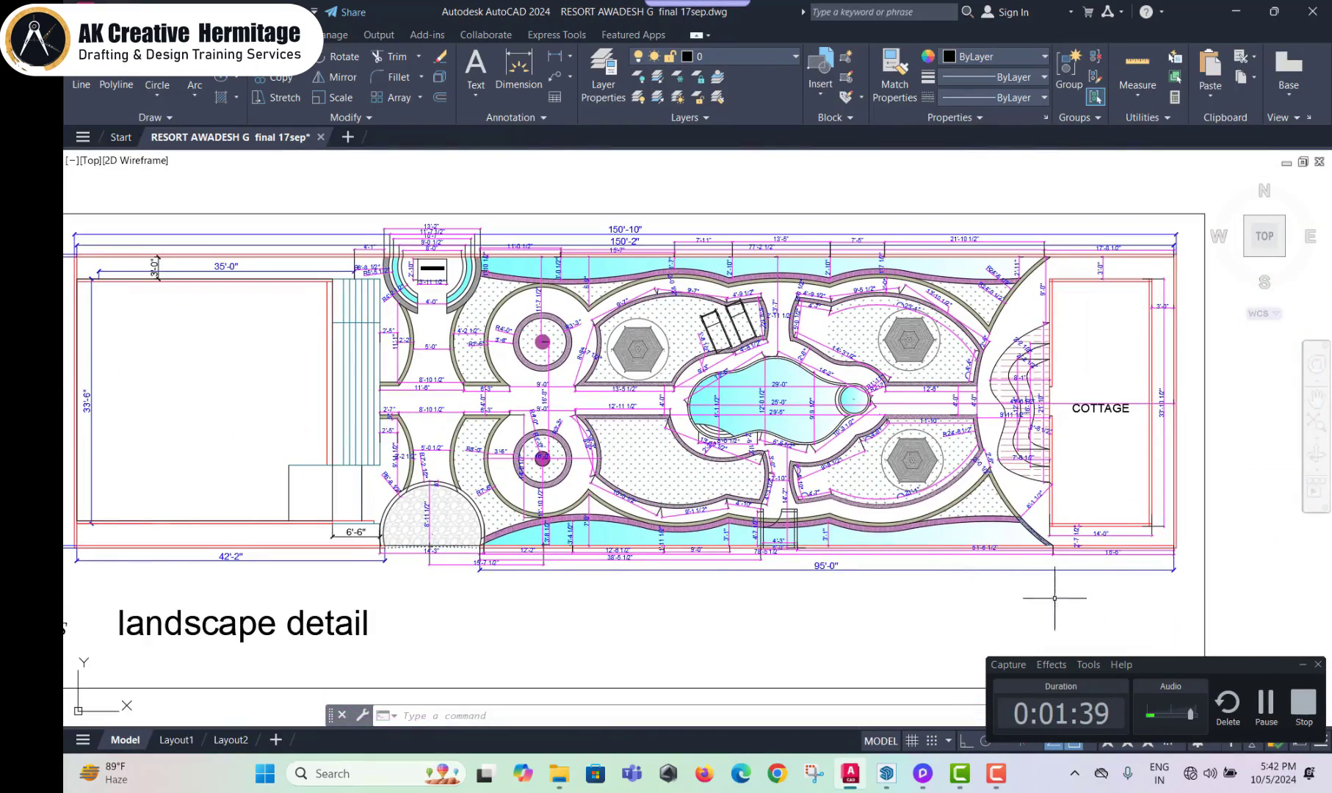
{"action": "middle_click_drag", "start_coordinate": [997, 582], "coordinate": [968, 597]}
{"action": "scroll", "coordinate": [1025, 520], "scroll_direction": "down", "scroll_amount": 2}
{"action": "middle_click_drag", "start_coordinate": [1025, 521], "coordinate": [1020, 357]}
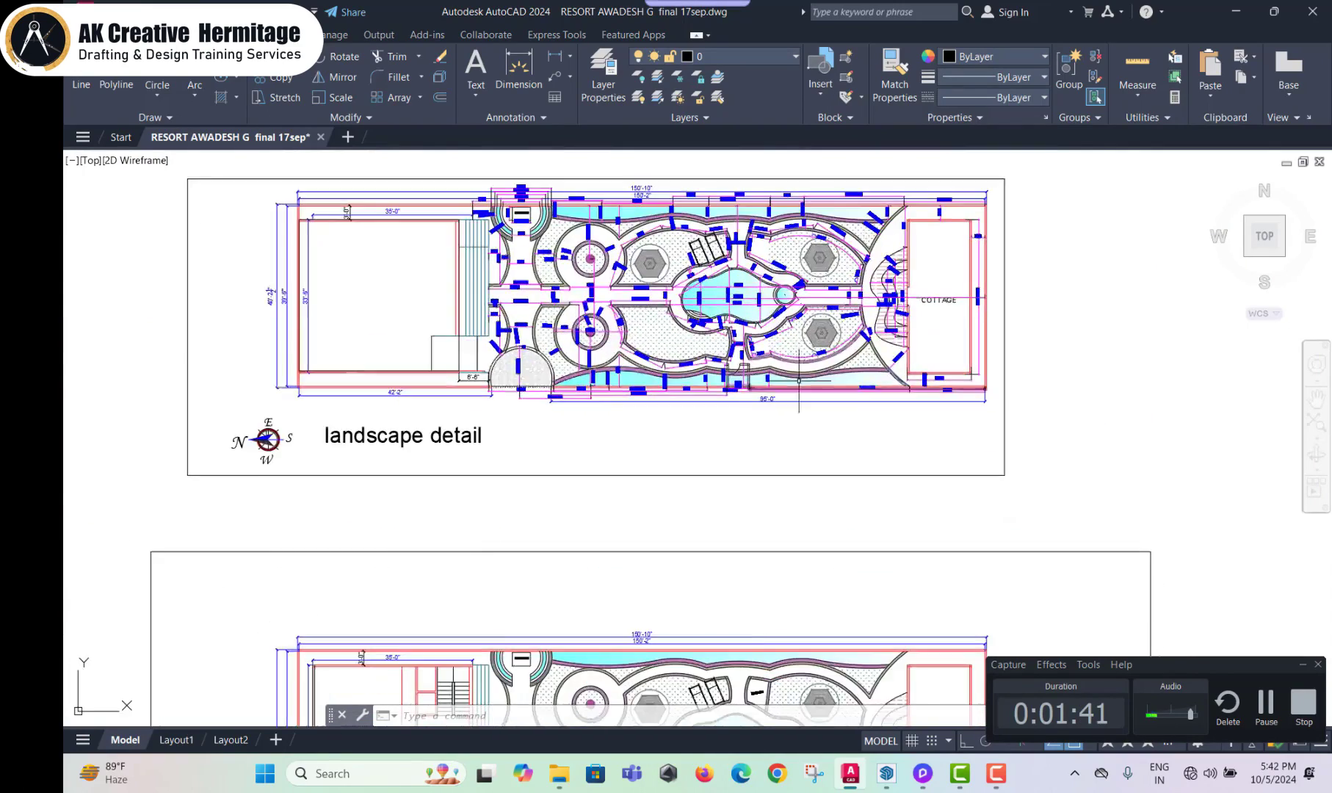
{"action": "scroll", "coordinate": [741, 401], "scroll_direction": "down", "scroll_amount": 4}
{"action": "middle_click_drag", "start_coordinate": [775, 475], "coordinate": [730, 495]}
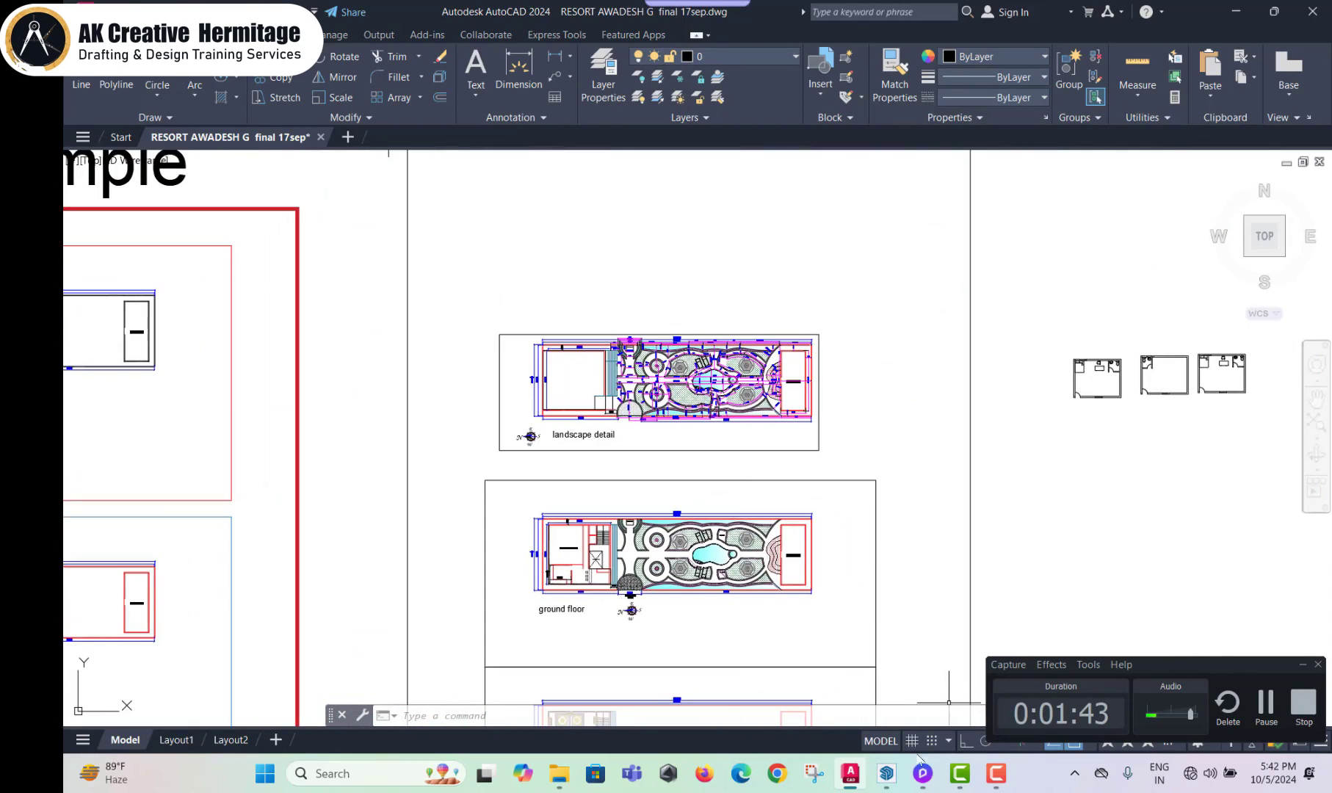
{"action": "left_click", "coordinate": [886, 773]}
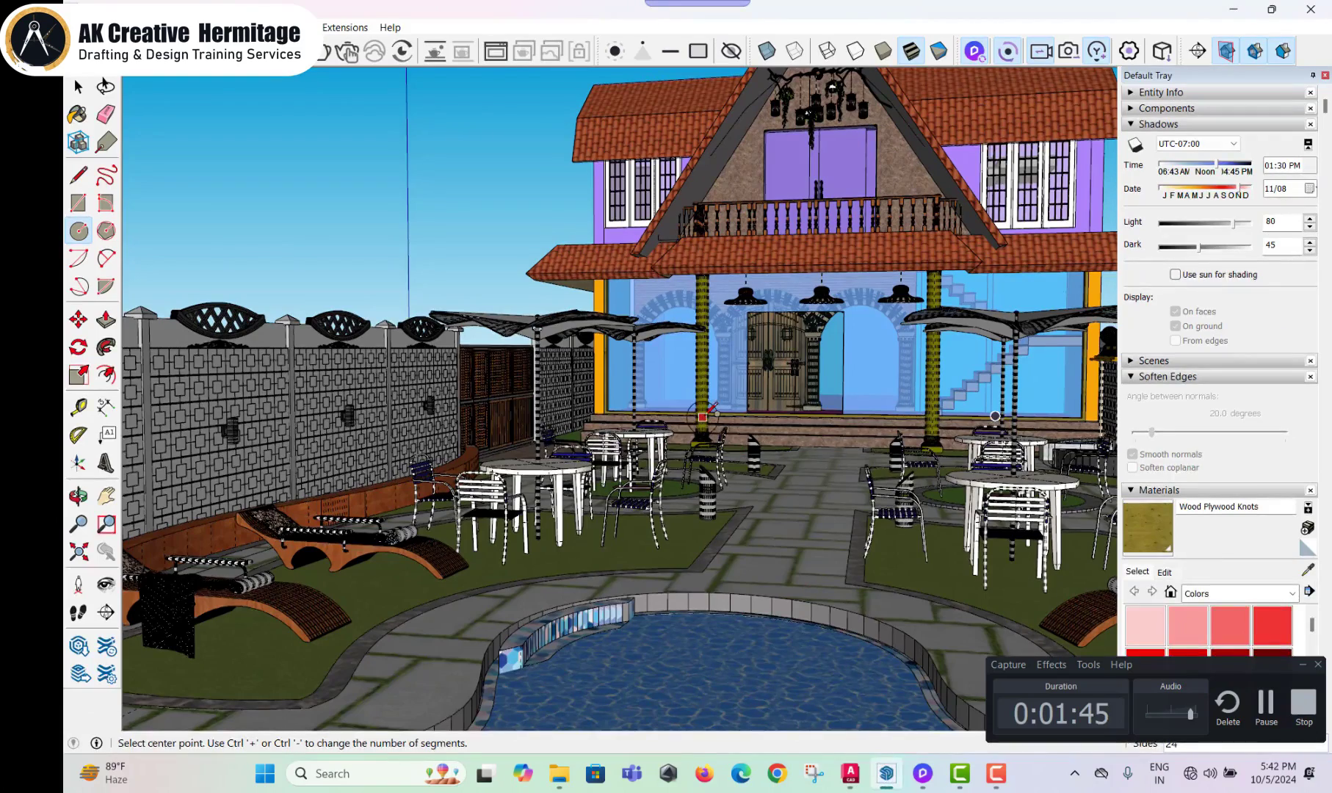
{"action": "mouse_move", "coordinate": [663, 363]}
{"action": "middle_mouse_down"}
{"action": "mouse_move", "coordinate": [522, 625]}
{"action": "mouse_move", "coordinate": [970, 503]}
{"action": "middle_mouse_up"}
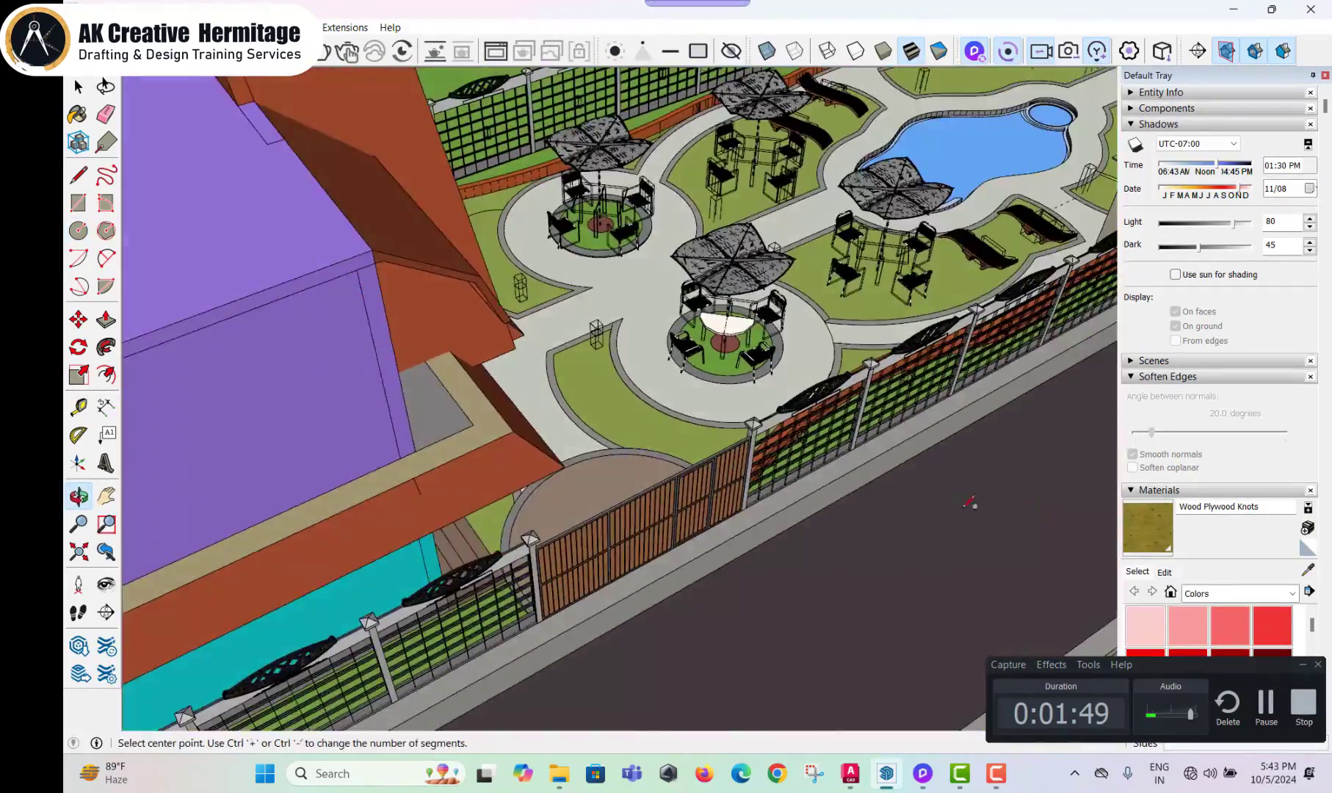
{"action": "scroll", "coordinate": [970, 503], "scroll_direction": "up", "scroll_amount": 3}
{"action": "middle_click_drag", "start_coordinate": [969, 504], "coordinate": [575, 465]}
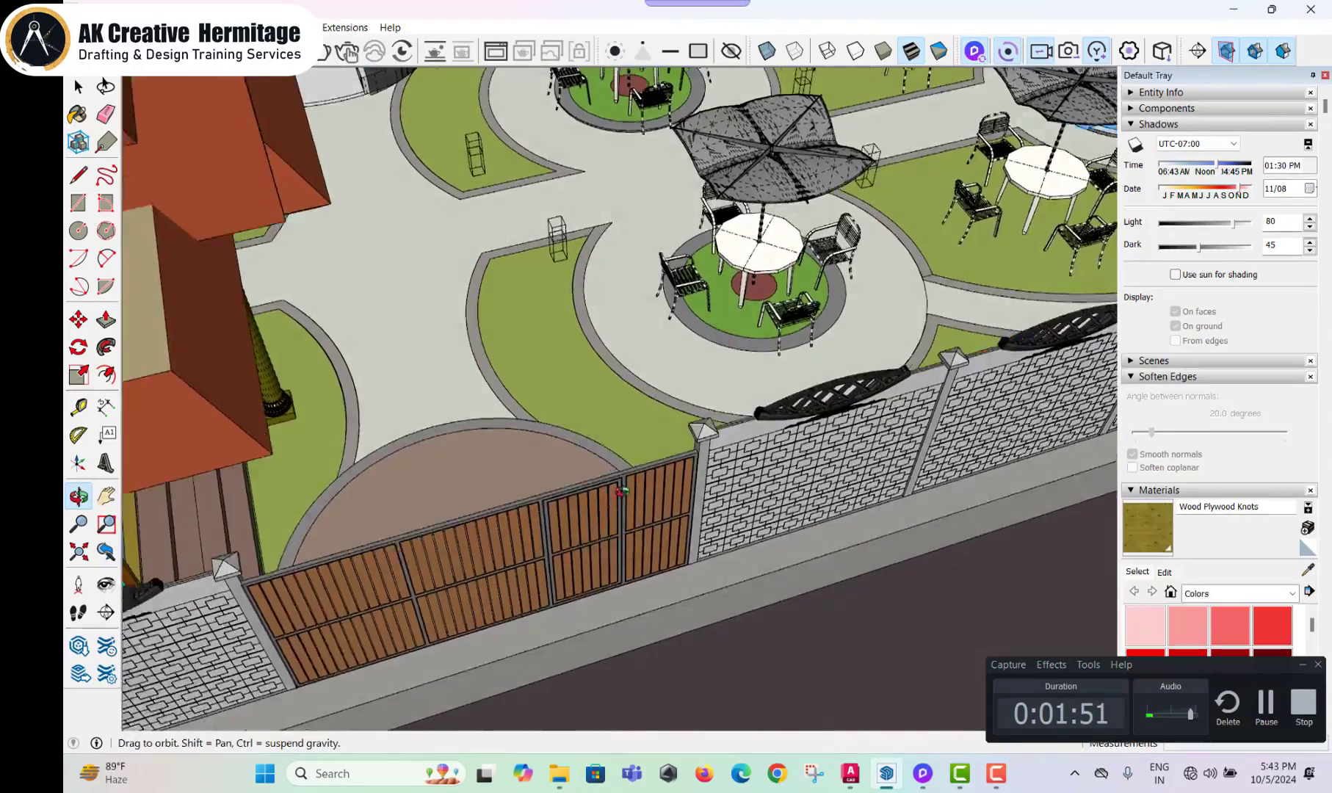
{"action": "mouse_move", "coordinate": [570, 363]}
{"action": "middle_mouse_down"}
{"action": "mouse_move", "coordinate": [500, 342]}
{"action": "mouse_move", "coordinate": [522, 569]}
{"action": "mouse_move", "coordinate": [351, 342]}
{"action": "middle_mouse_up"}
{"action": "scroll", "coordinate": [369, 206], "scroll_direction": "up", "scroll_amount": 2}
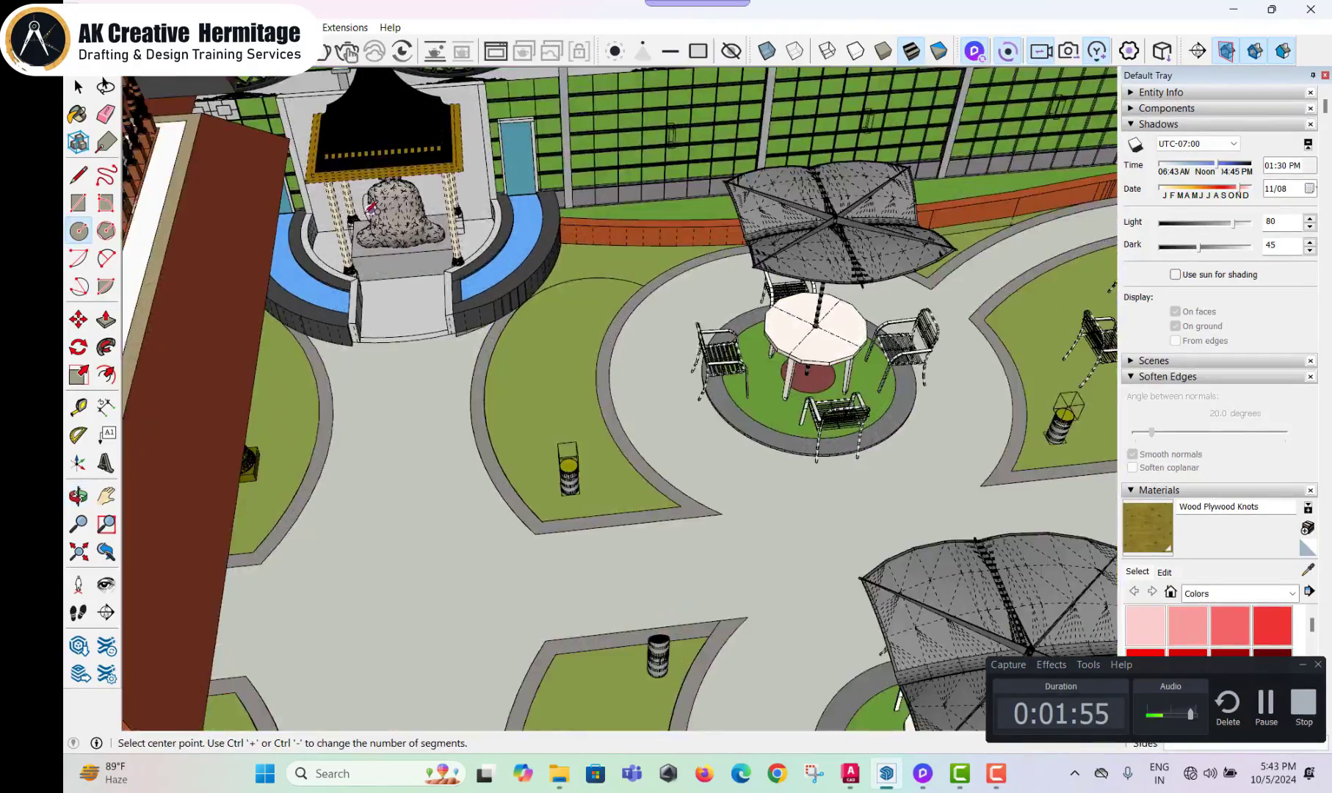
{"action": "middle_click_drag", "start_coordinate": [477, 245], "coordinate": [476, 178]}
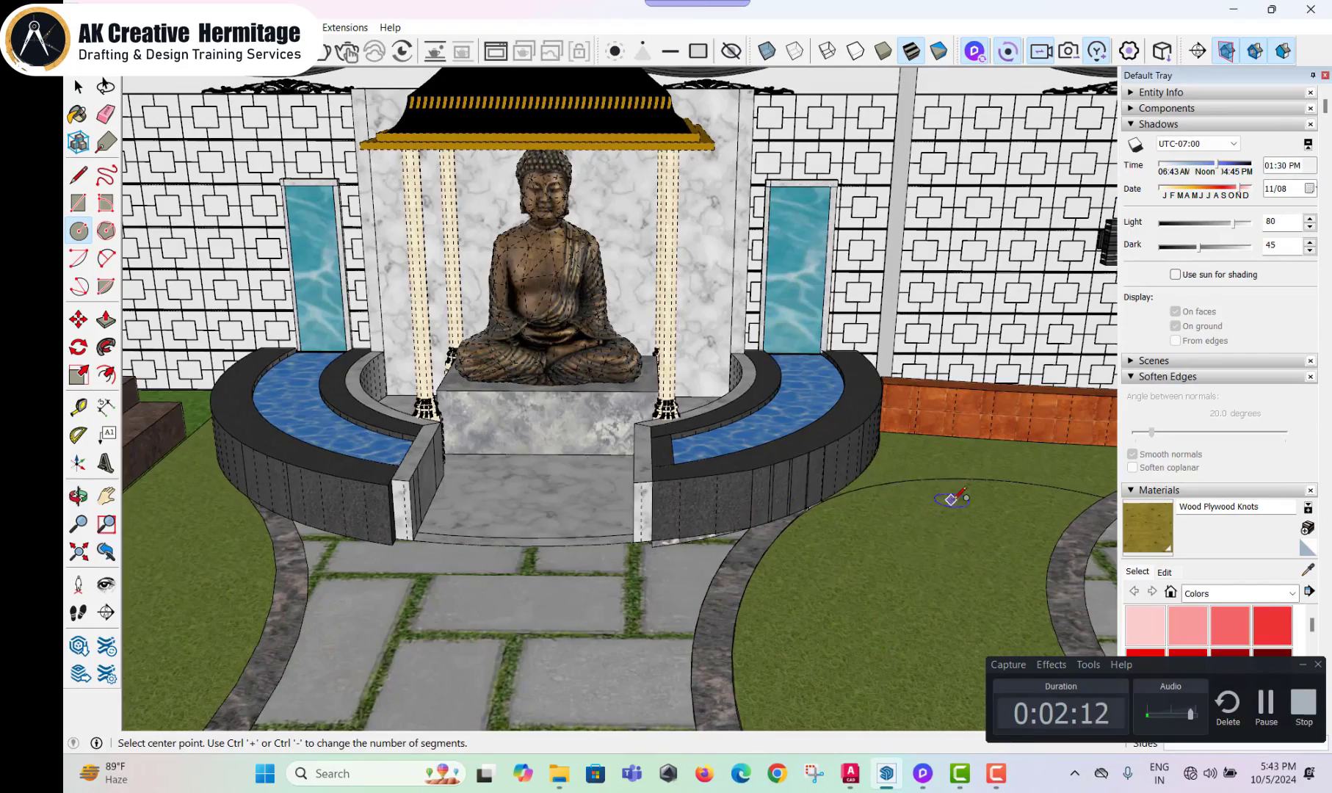
{"action": "mouse_move", "coordinate": [953, 498]}
{"action": "middle_mouse_down"}
{"action": "mouse_move", "coordinate": [863, 500]}
{"action": "mouse_move", "coordinate": [699, 365]}
{"action": "middle_mouse_up"}
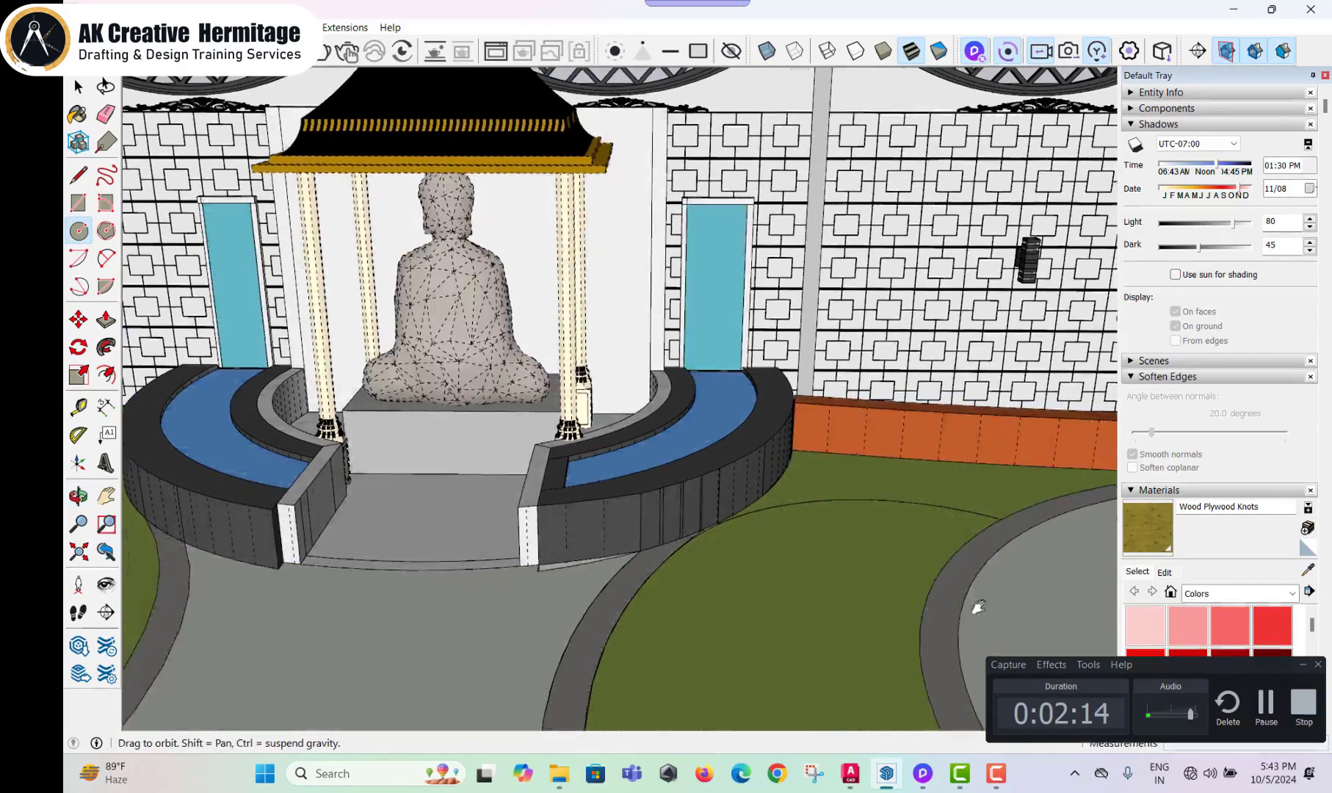
{"action": "mouse_move", "coordinate": [978, 607]}
{"action": "middle_mouse_down"}
{"action": "mouse_move", "coordinate": [634, 524]}
{"action": "mouse_move", "coordinate": [996, 570]}
{"action": "mouse_move", "coordinate": [500, 497]}
{"action": "mouse_move", "coordinate": [1010, 609]}
{"action": "mouse_move", "coordinate": [1192, 568]}
{"action": "middle_mouse_up"}
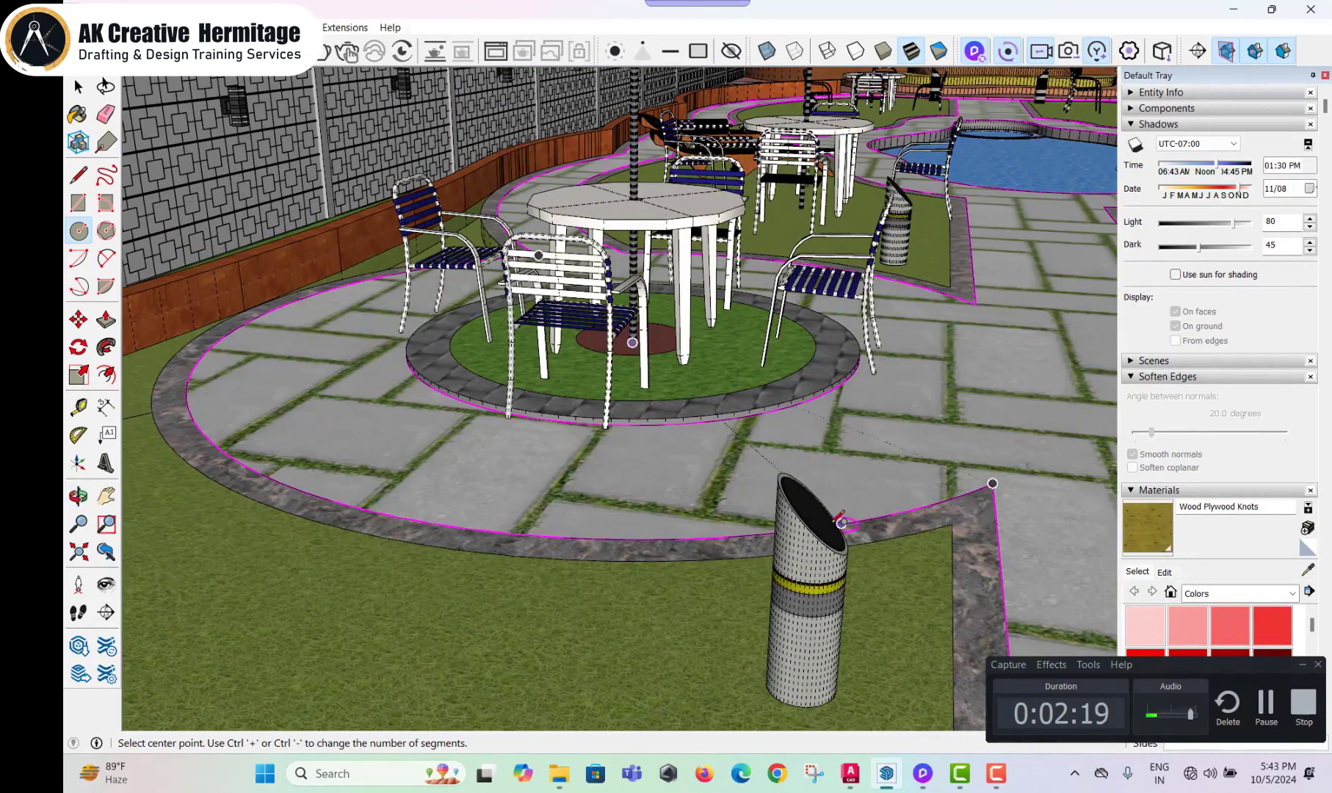
{"action": "mouse_move", "coordinate": [973, 443]}
{"action": "middle_mouse_down"}
{"action": "mouse_move", "coordinate": [742, 500]}
{"action": "mouse_move", "coordinate": [926, 498]}
{"action": "middle_mouse_up"}
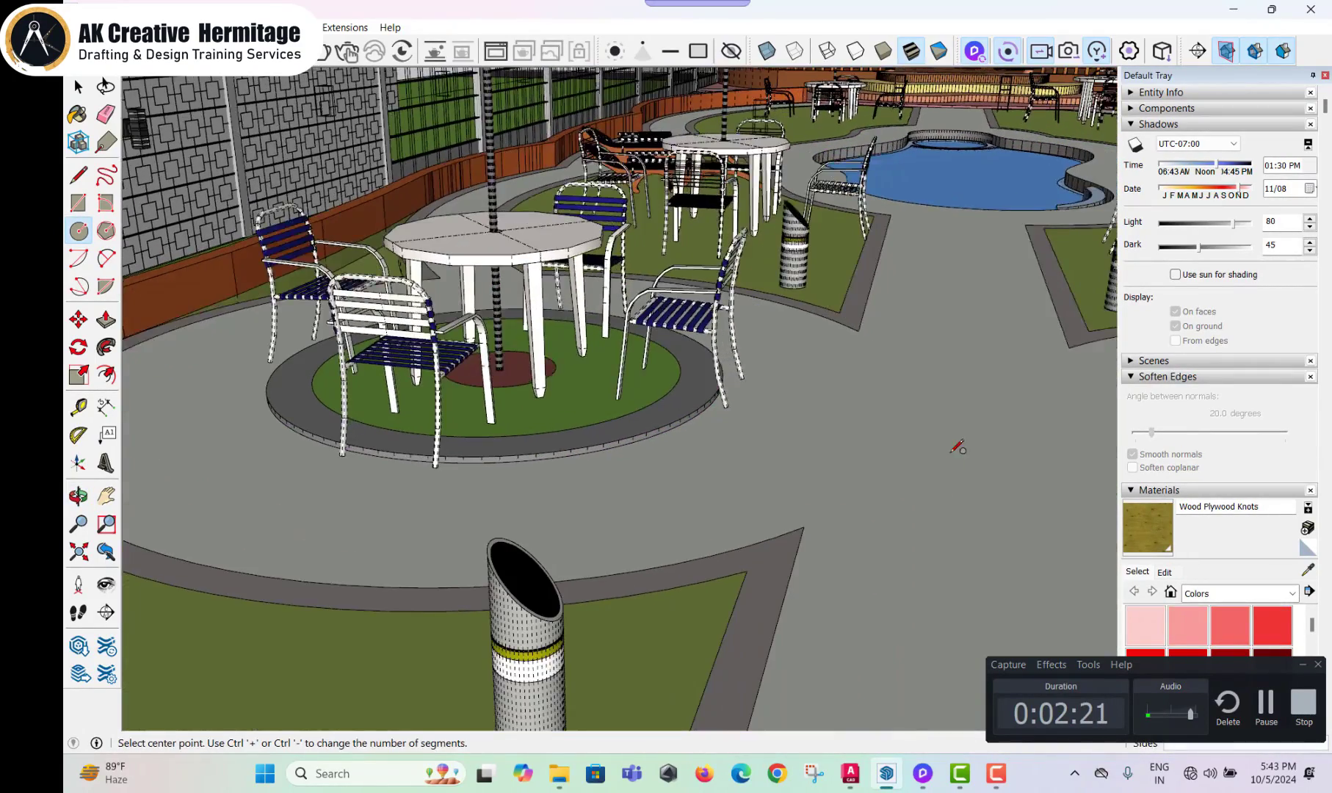
{"action": "middle_click_drag", "start_coordinate": [958, 447], "coordinate": [941, 360]}
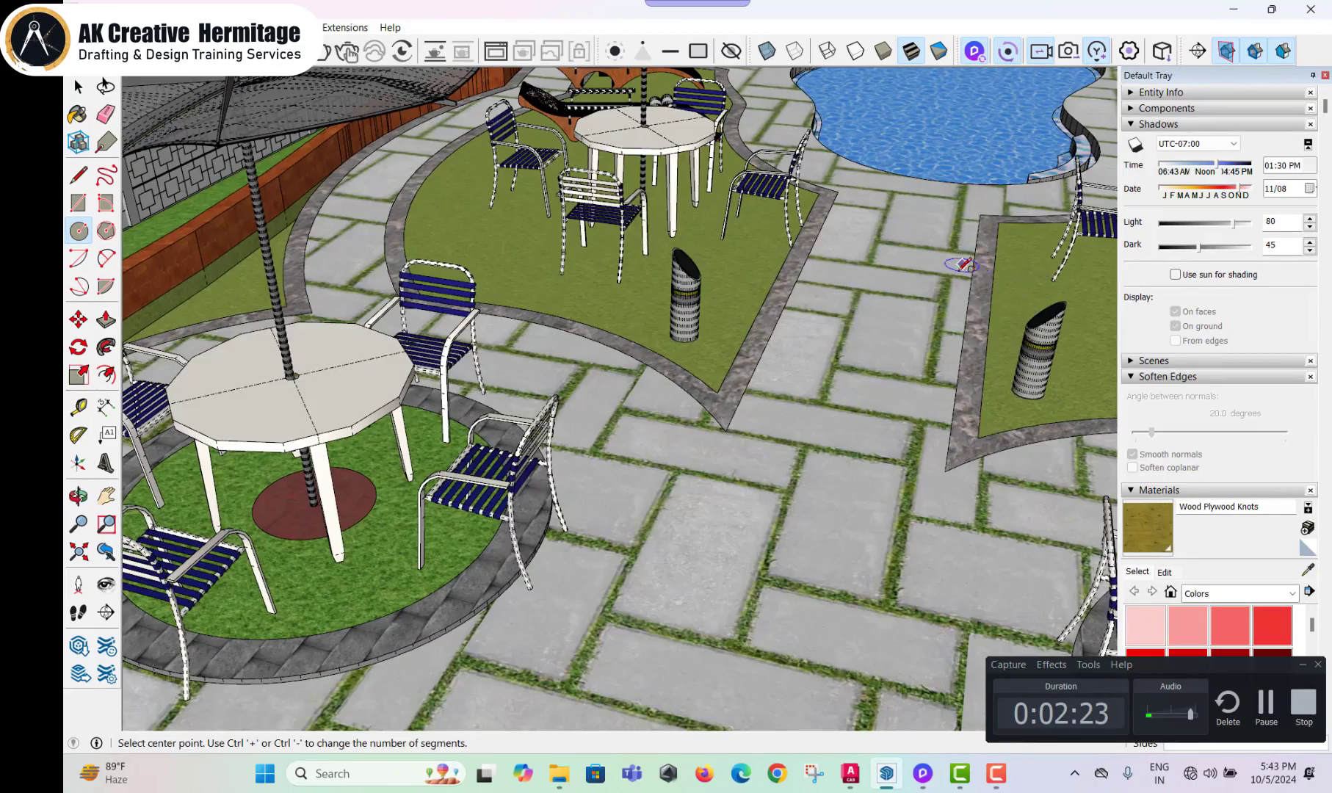
{"action": "mouse_move", "coordinate": [962, 264]}
{"action": "middle_mouse_down"}
{"action": "mouse_move", "coordinate": [930, 333]}
{"action": "mouse_move", "coordinate": [971, 279]}
{"action": "mouse_move", "coordinate": [828, 283]}
{"action": "middle_mouse_up"}
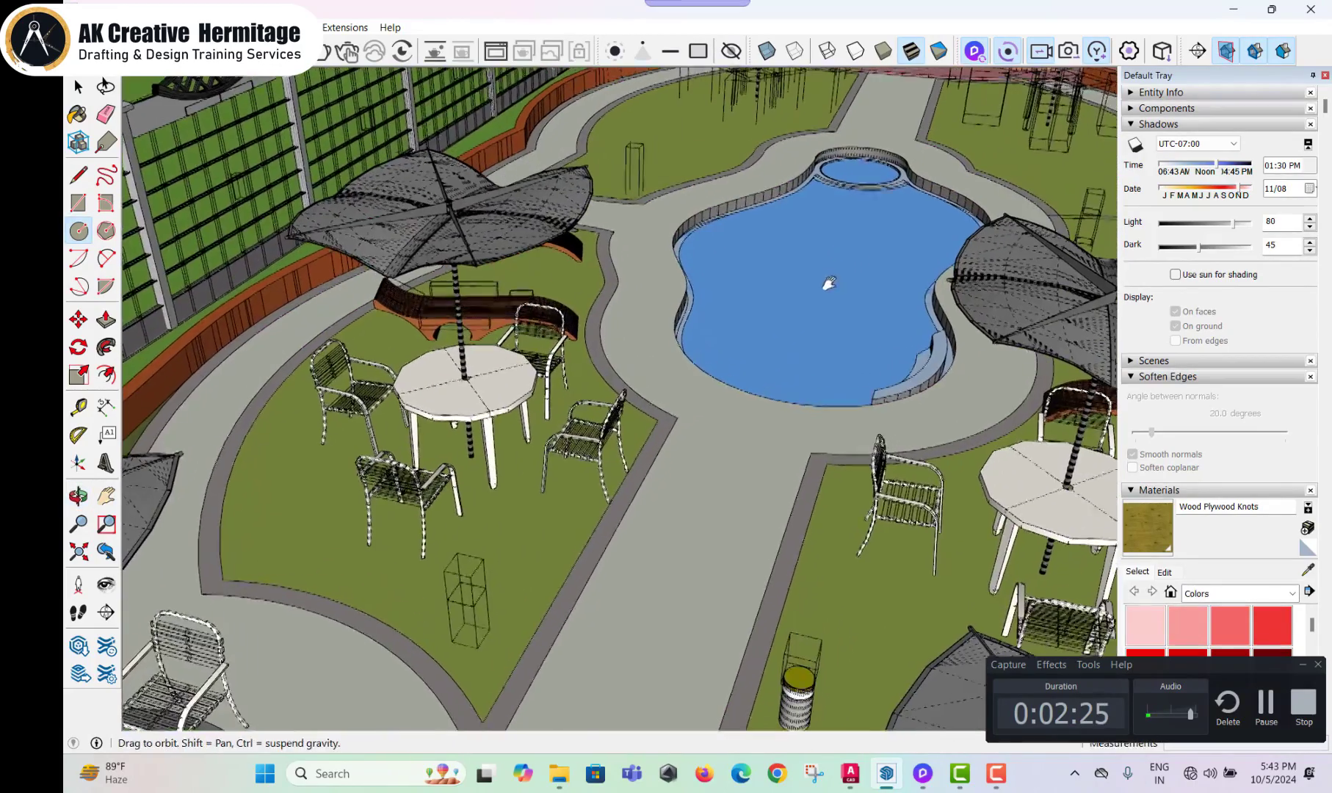
{"action": "middle_click_drag", "start_coordinate": [860, 212], "coordinate": [750, 351]}
{"action": "mouse_move", "coordinate": [563, 381]}
{"action": "middle_mouse_down"}
{"action": "mouse_move", "coordinate": [750, 518]}
{"action": "mouse_move", "coordinate": [771, 374]}
{"action": "middle_mouse_up"}
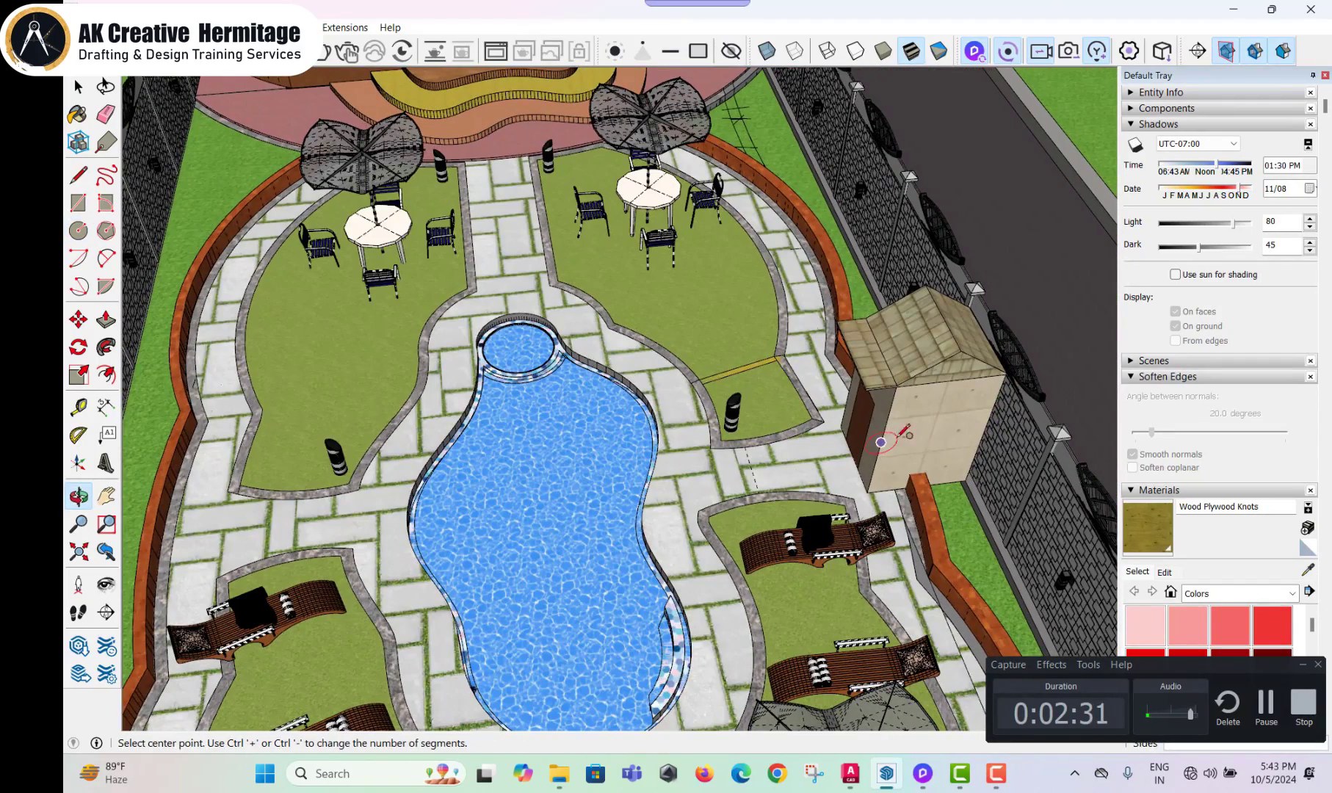
{"action": "middle_click_drag", "start_coordinate": [947, 412], "coordinate": [877, 437]}
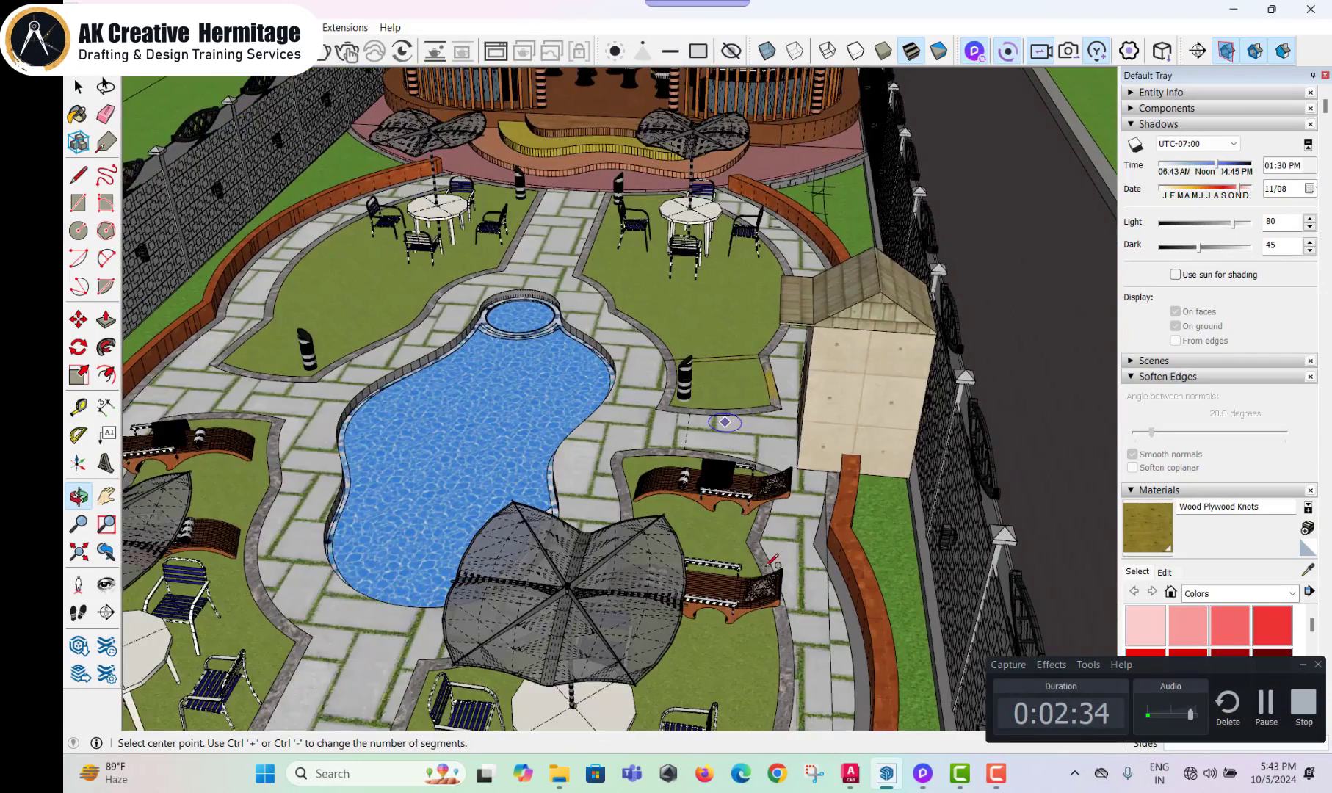
{"action": "mouse_move", "coordinate": [719, 423]}
{"action": "middle_mouse_down"}
{"action": "mouse_move", "coordinate": [788, 500]}
{"action": "mouse_move", "coordinate": [811, 486]}
{"action": "middle_mouse_up"}
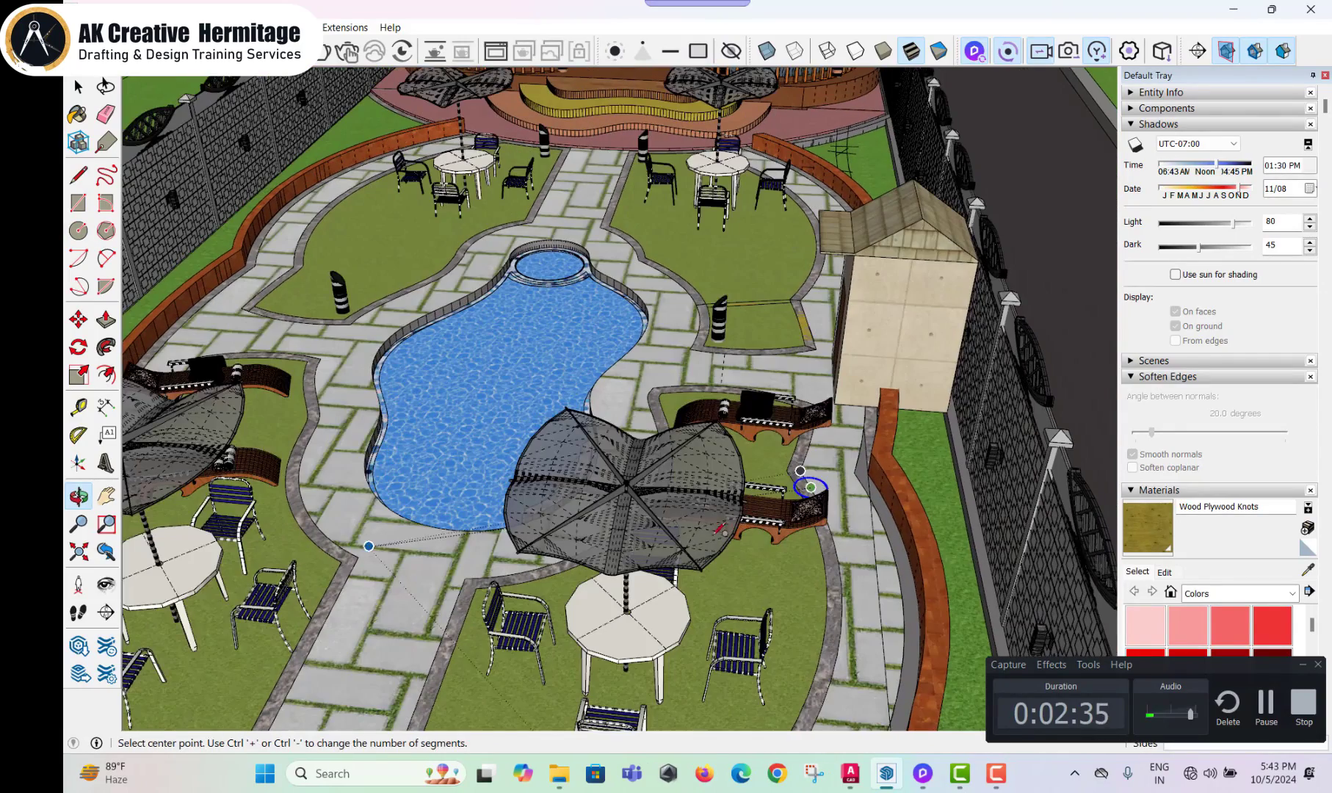
{"action": "middle_click_drag", "start_coordinate": [632, 227], "coordinate": [639, 535]}
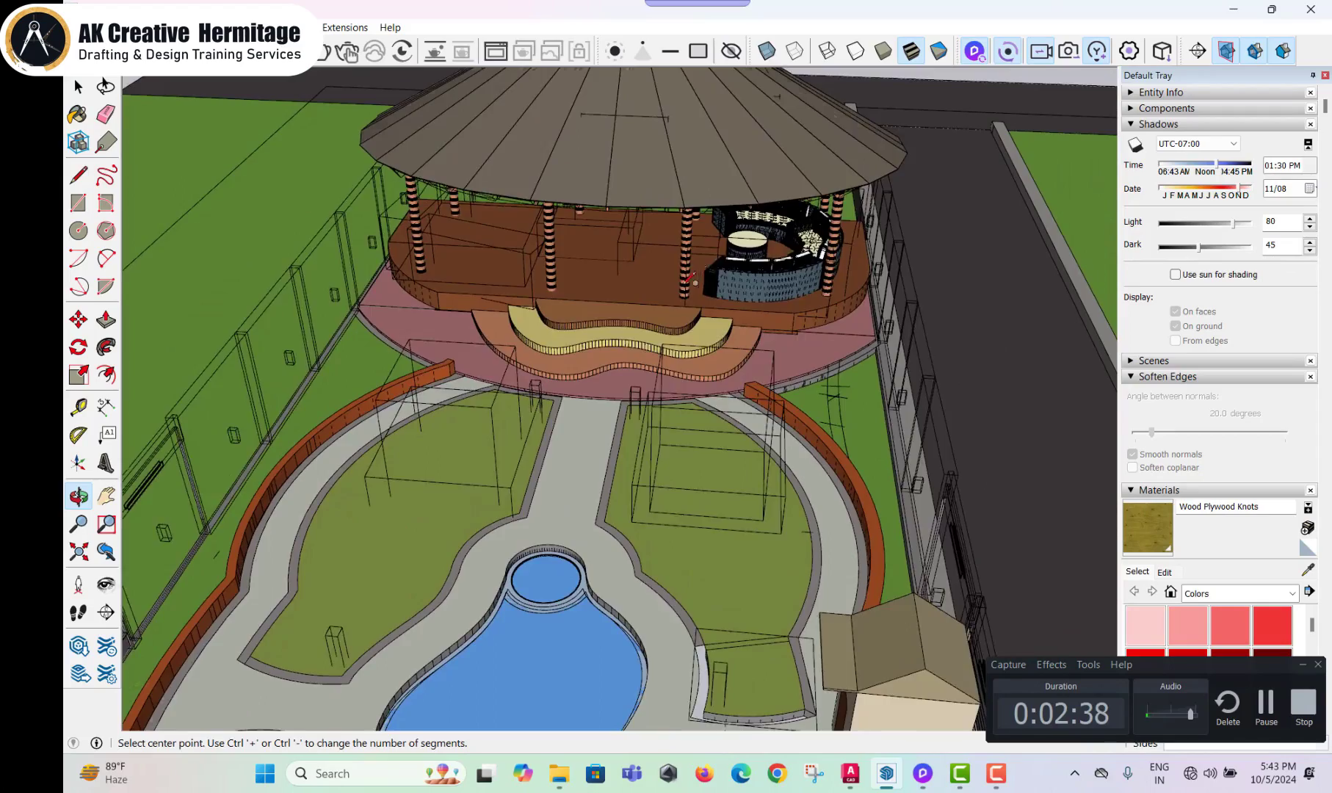
{"action": "mouse_move", "coordinate": [688, 277]}
{"action": "middle_mouse_down"}
{"action": "mouse_move", "coordinate": [638, 227]}
{"action": "mouse_move", "coordinate": [630, 354]}
{"action": "middle_mouse_up"}
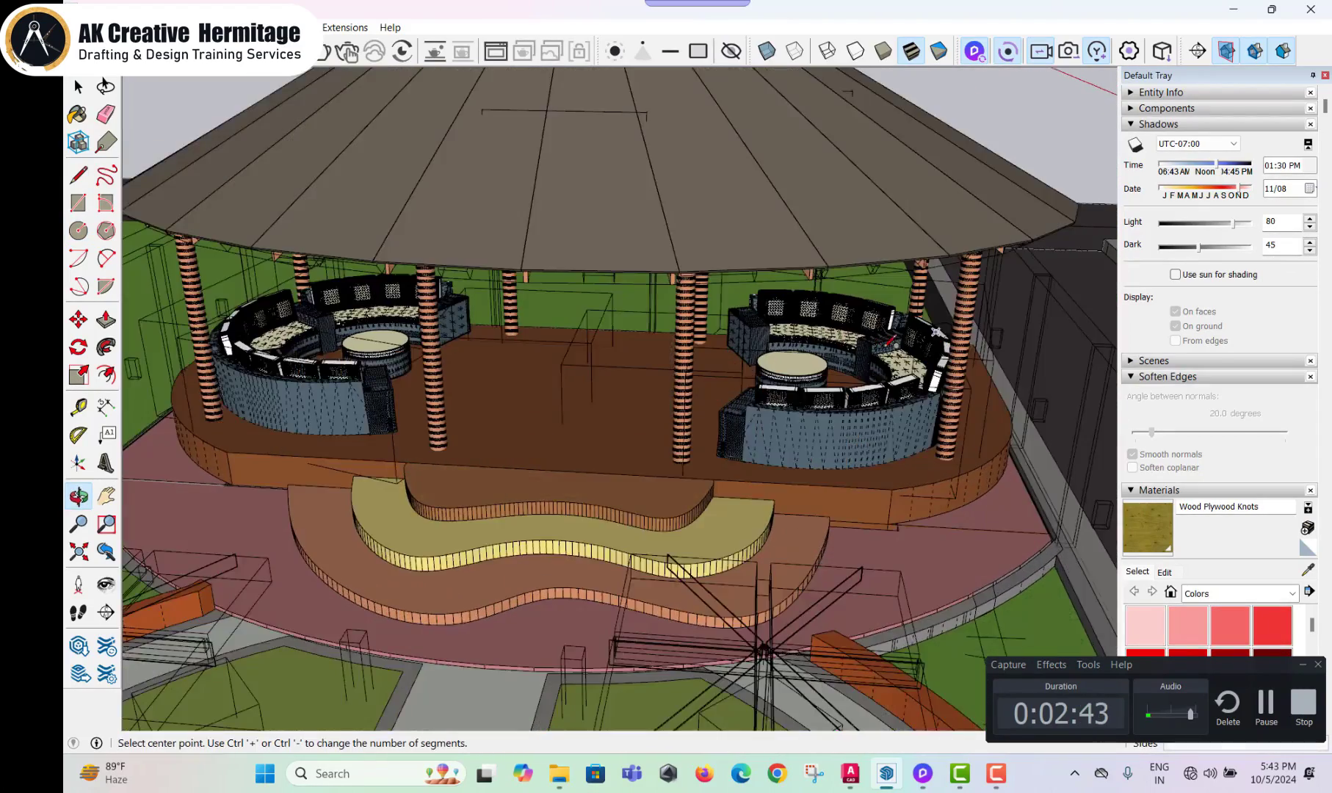
{"action": "scroll", "coordinate": [666, 341], "scroll_direction": "up", "scroll_amount": 3}
{"action": "mouse_move", "coordinate": [761, 325]}
{"action": "middle_mouse_down"}
{"action": "mouse_move", "coordinate": [867, 381]}
{"action": "mouse_move", "coordinate": [781, 156]}
{"action": "middle_mouse_up"}
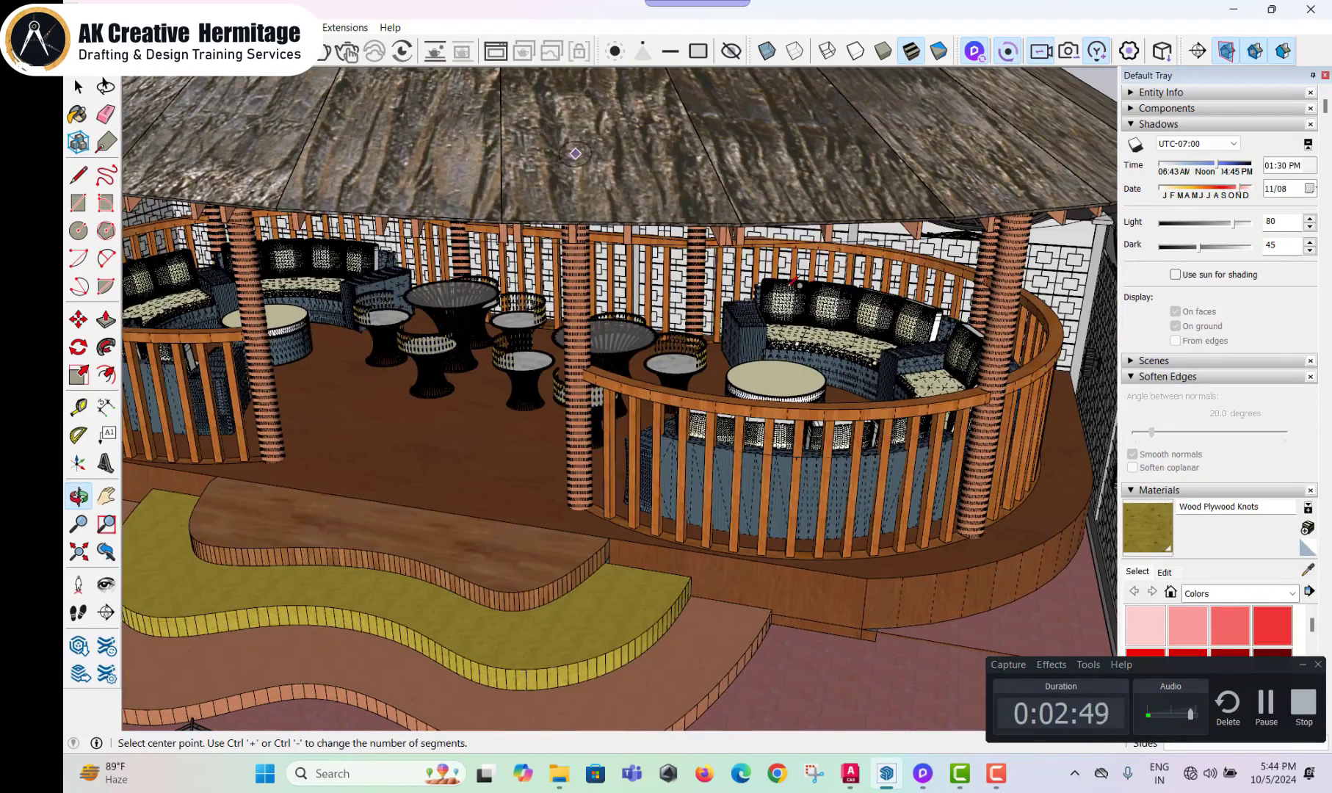
{"action": "mouse_move", "coordinate": [575, 154]}
{"action": "middle_mouse_down"}
{"action": "mouse_move", "coordinate": [518, 439]}
{"action": "mouse_move", "coordinate": [435, 440]}
{"action": "middle_mouse_up"}
{"action": "mouse_move", "coordinate": [481, 373]}
{"action": "middle_mouse_down"}
{"action": "mouse_move", "coordinate": [729, 371]}
{"action": "mouse_move", "coordinate": [575, 412]}
{"action": "mouse_move", "coordinate": [743, 378]}
{"action": "mouse_move", "coordinate": [449, 482]}
{"action": "mouse_move", "coordinate": [298, 483]}
{"action": "mouse_move", "coordinate": [326, 292]}
{"action": "mouse_move", "coordinate": [630, 354]}
{"action": "mouse_move", "coordinate": [588, 480]}
{"action": "mouse_move", "coordinate": [417, 460]}
{"action": "mouse_move", "coordinate": [521, 356]}
{"action": "mouse_move", "coordinate": [511, 478]}
{"action": "mouse_move", "coordinate": [479, 232]}
{"action": "middle_mouse_up"}
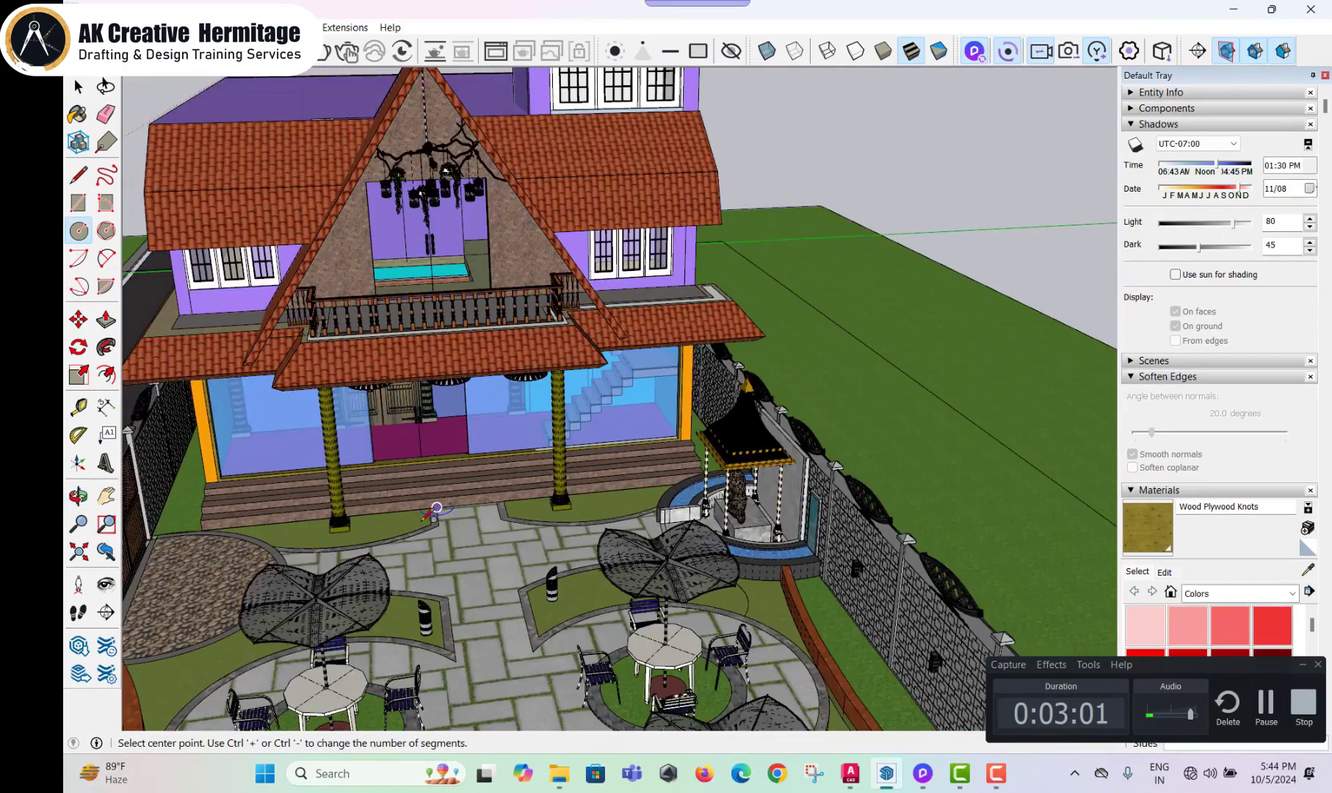
{"action": "middle_click_drag", "start_coordinate": [448, 504], "coordinate": [431, 372]}
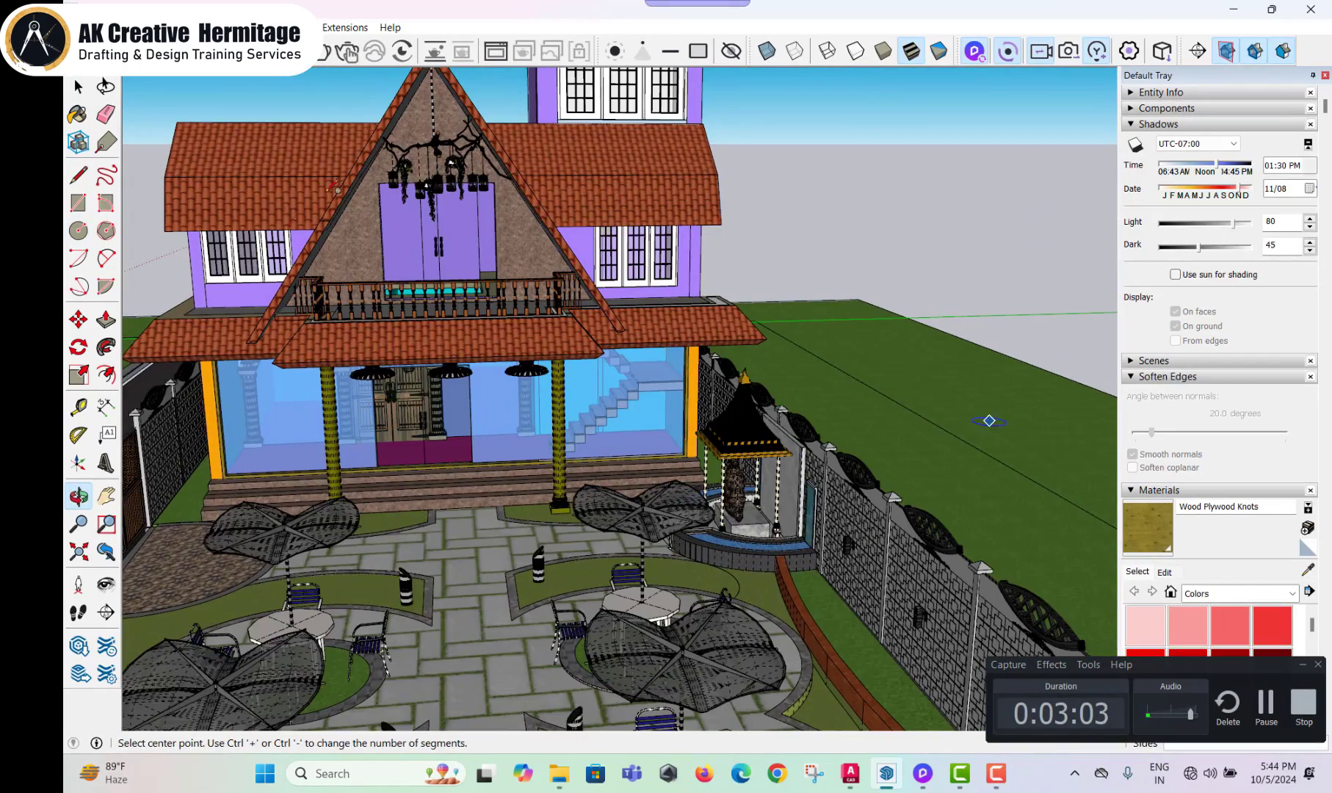
{"action": "scroll", "coordinate": [709, 397], "scroll_direction": "up", "scroll_amount": 2}
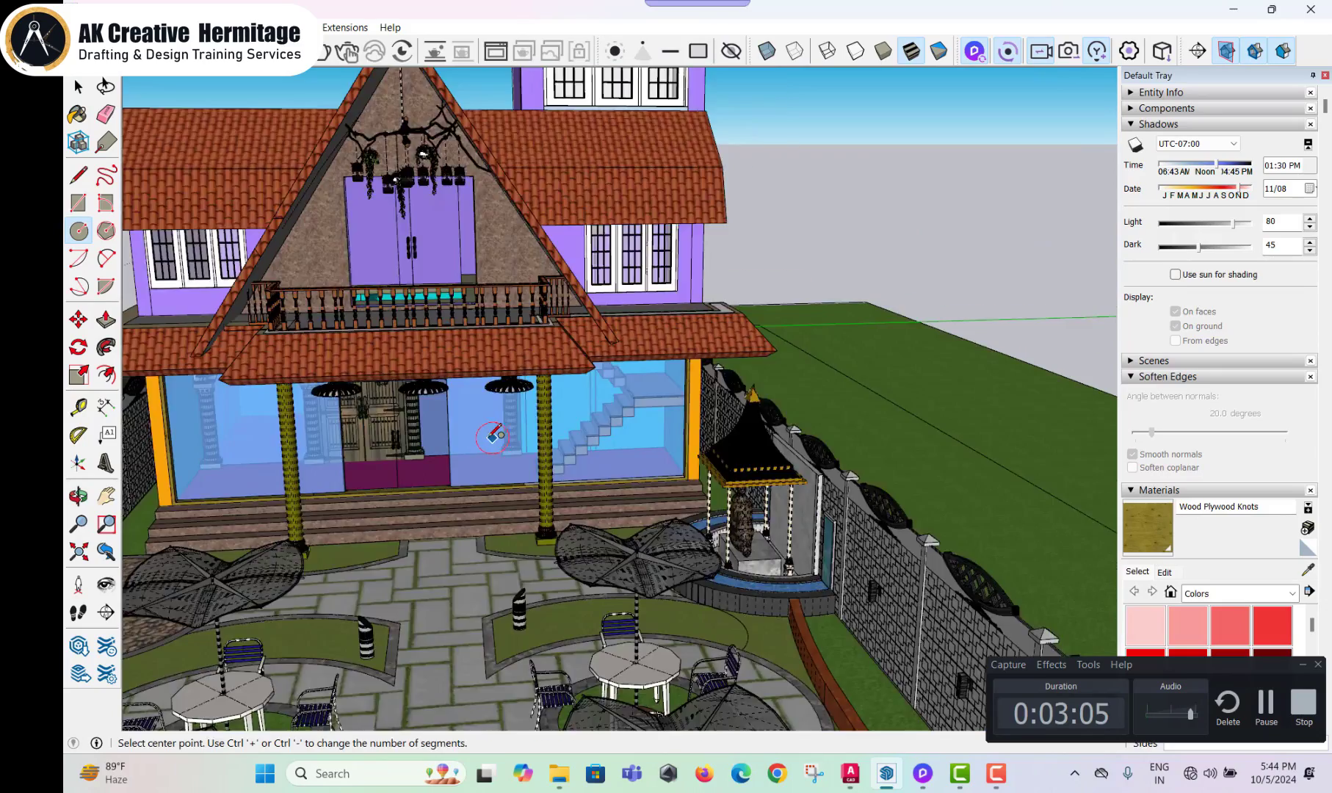
{"action": "scroll", "coordinate": [493, 437], "scroll_direction": "up", "scroll_amount": 2}
{"action": "middle_click_drag", "start_coordinate": [490, 439], "coordinate": [265, 440]}
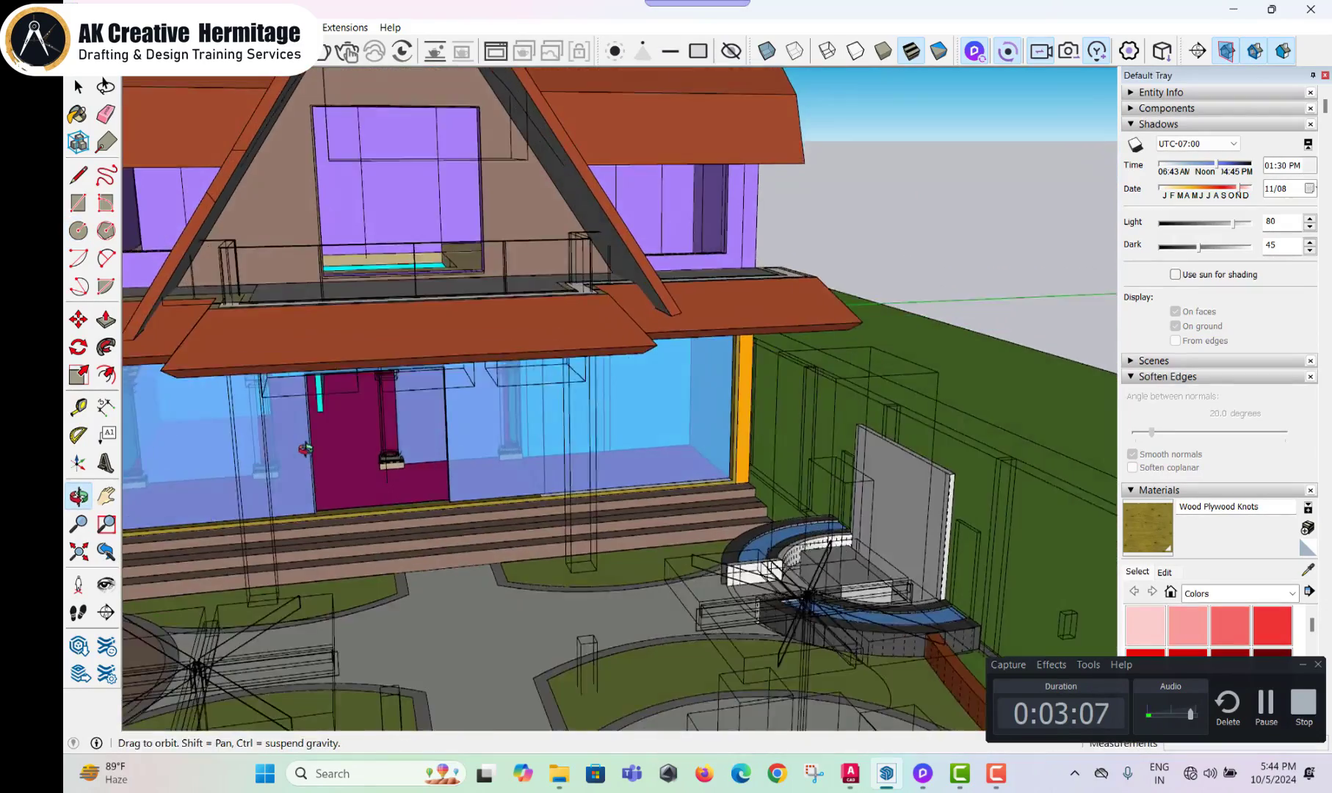
{"action": "middle_click_drag", "start_coordinate": [306, 449], "coordinate": [465, 377]}
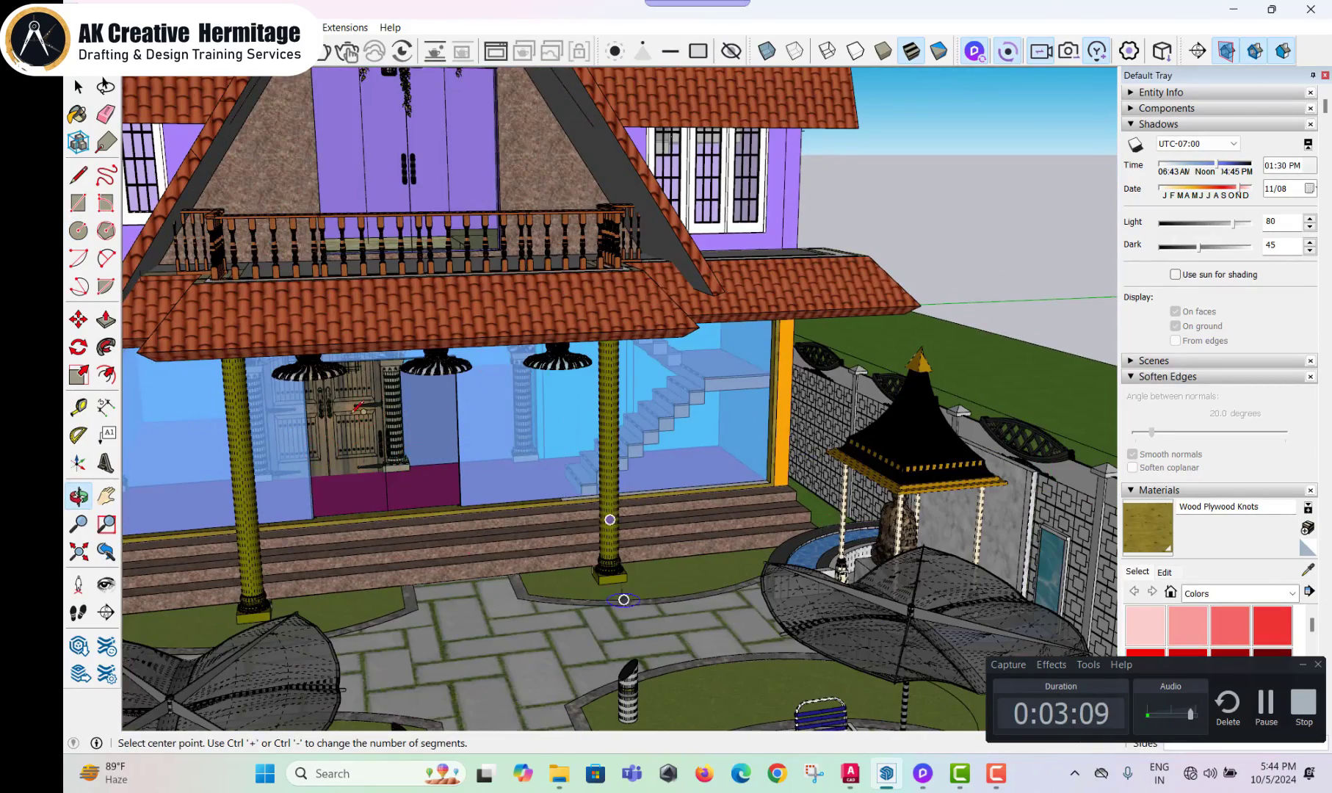
{"action": "middle_click_drag", "start_coordinate": [609, 517], "coordinate": [434, 524]}
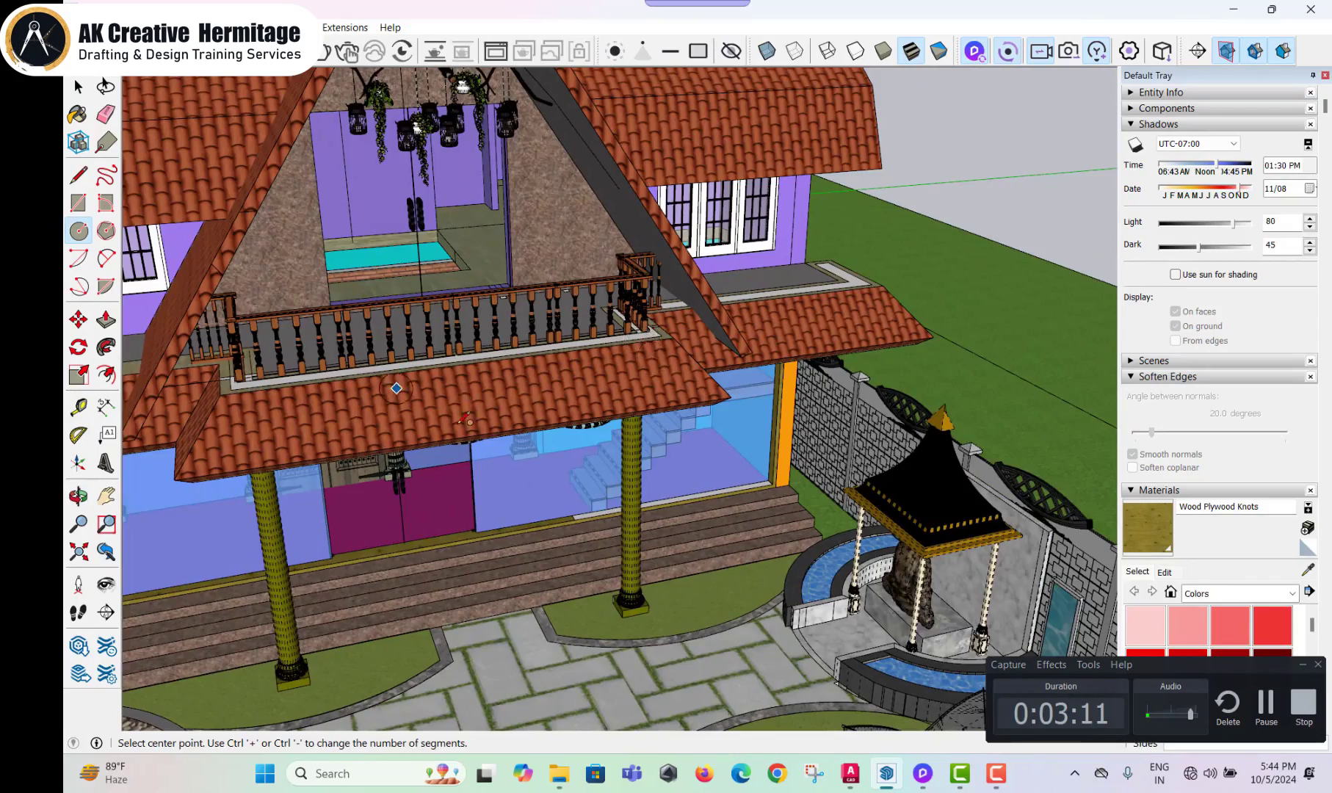
{"action": "middle_click_drag", "start_coordinate": [465, 418], "coordinate": [542, 511]}
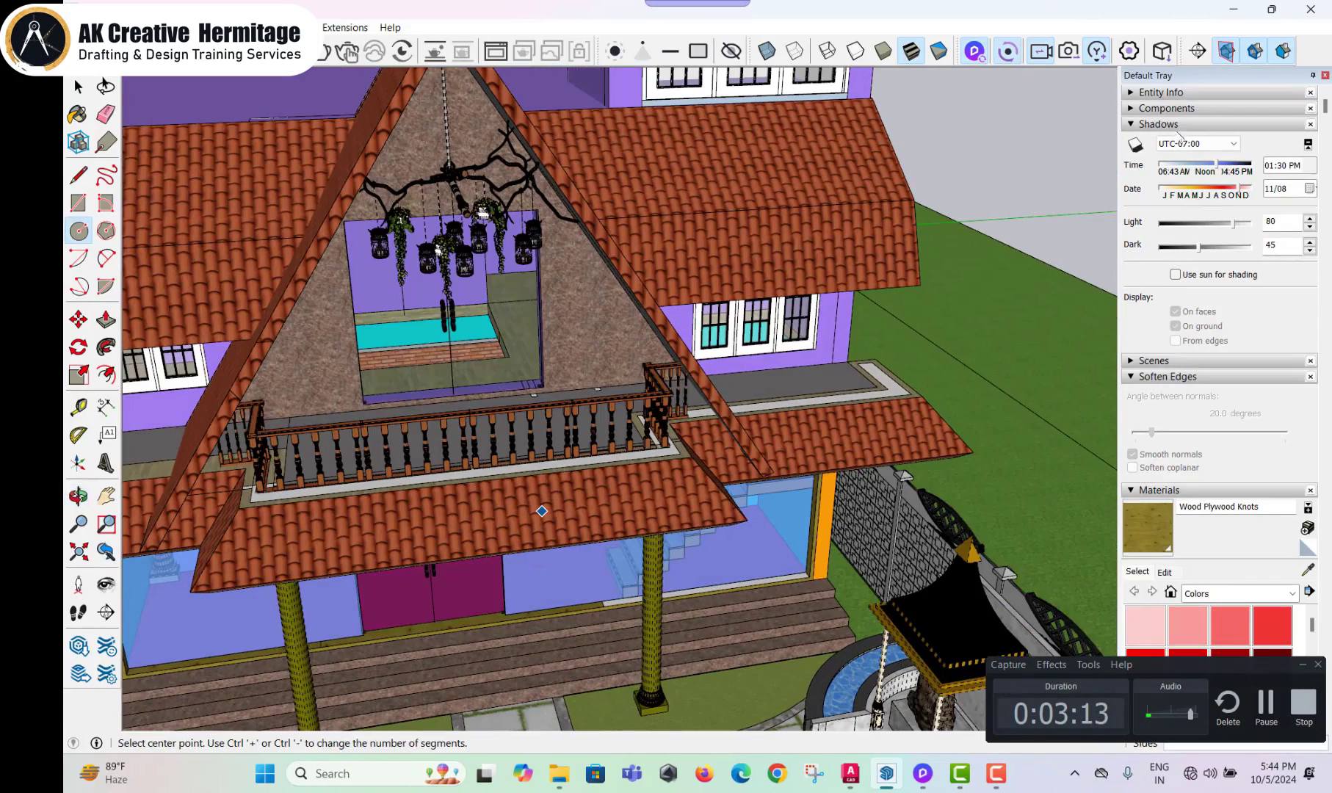
{"action": "mouse_move", "coordinate": [572, 456]}
{"action": "middle_mouse_down"}
{"action": "mouse_move", "coordinate": [690, 478]}
{"action": "mouse_move", "coordinate": [791, 437]}
{"action": "mouse_move", "coordinate": [980, 479]}
{"action": "middle_mouse_up"}
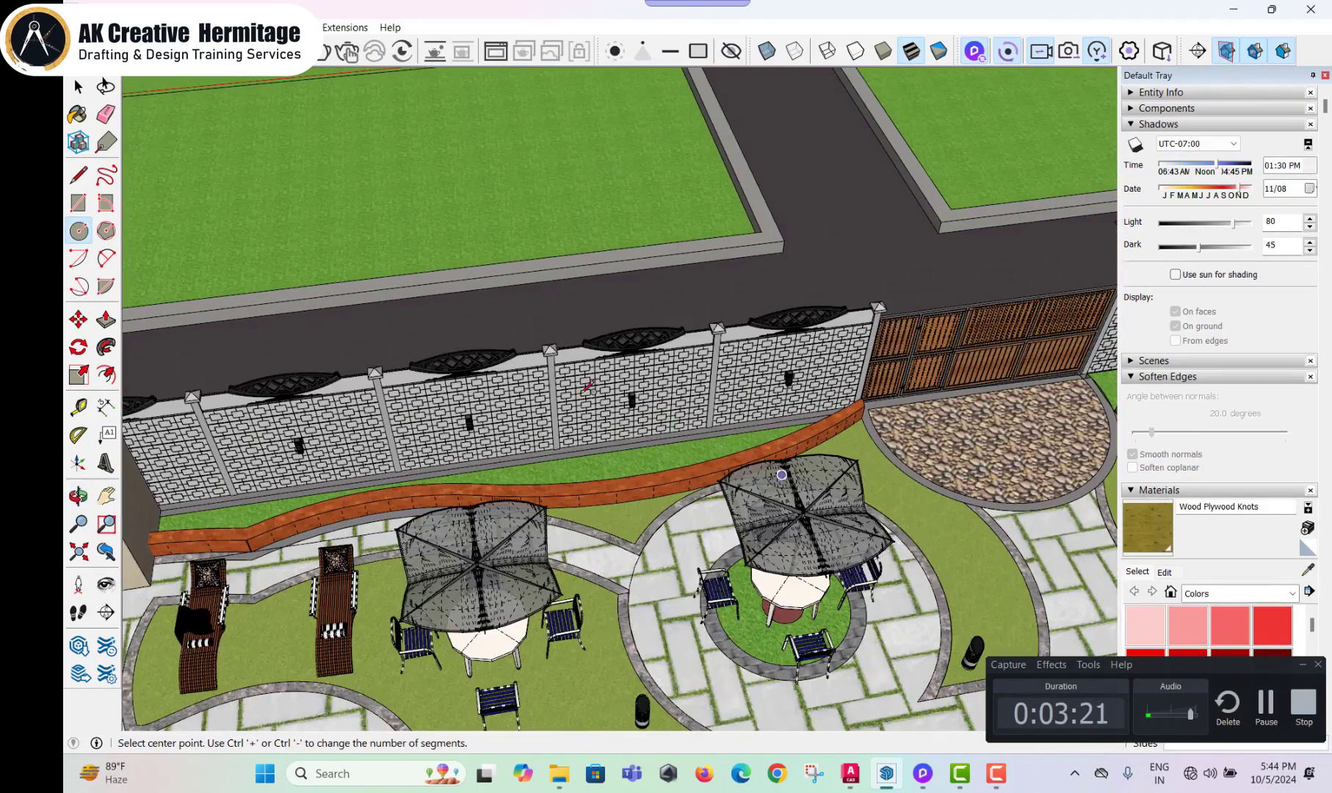
{"action": "mouse_move", "coordinate": [782, 474]}
{"action": "middle_mouse_down"}
{"action": "mouse_move", "coordinate": [373, 508]}
{"action": "mouse_move", "coordinate": [678, 449]}
{"action": "middle_mouse_up"}
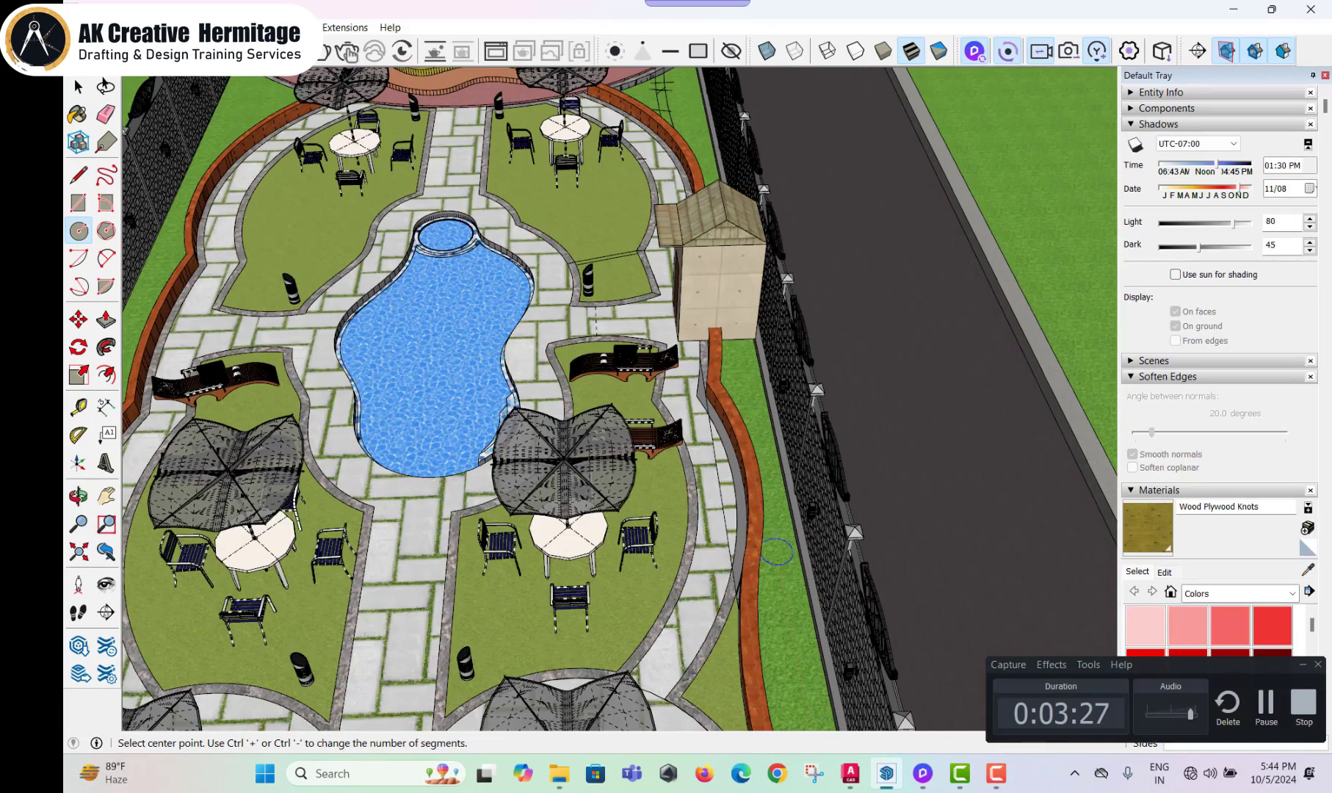
{"action": "middle_click_drag", "start_coordinate": [623, 529], "coordinate": [751, 571]}
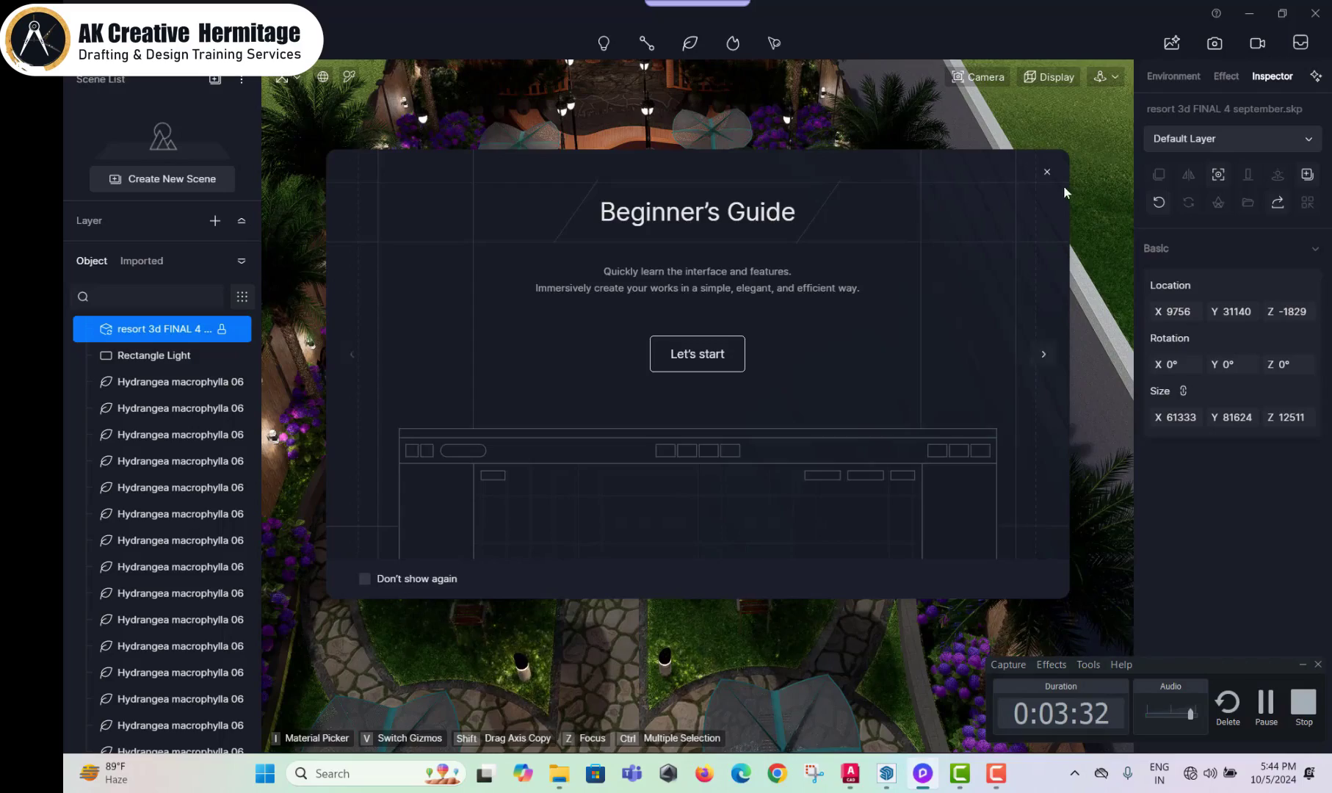
{"action": "left_click", "coordinate": [1048, 173]}
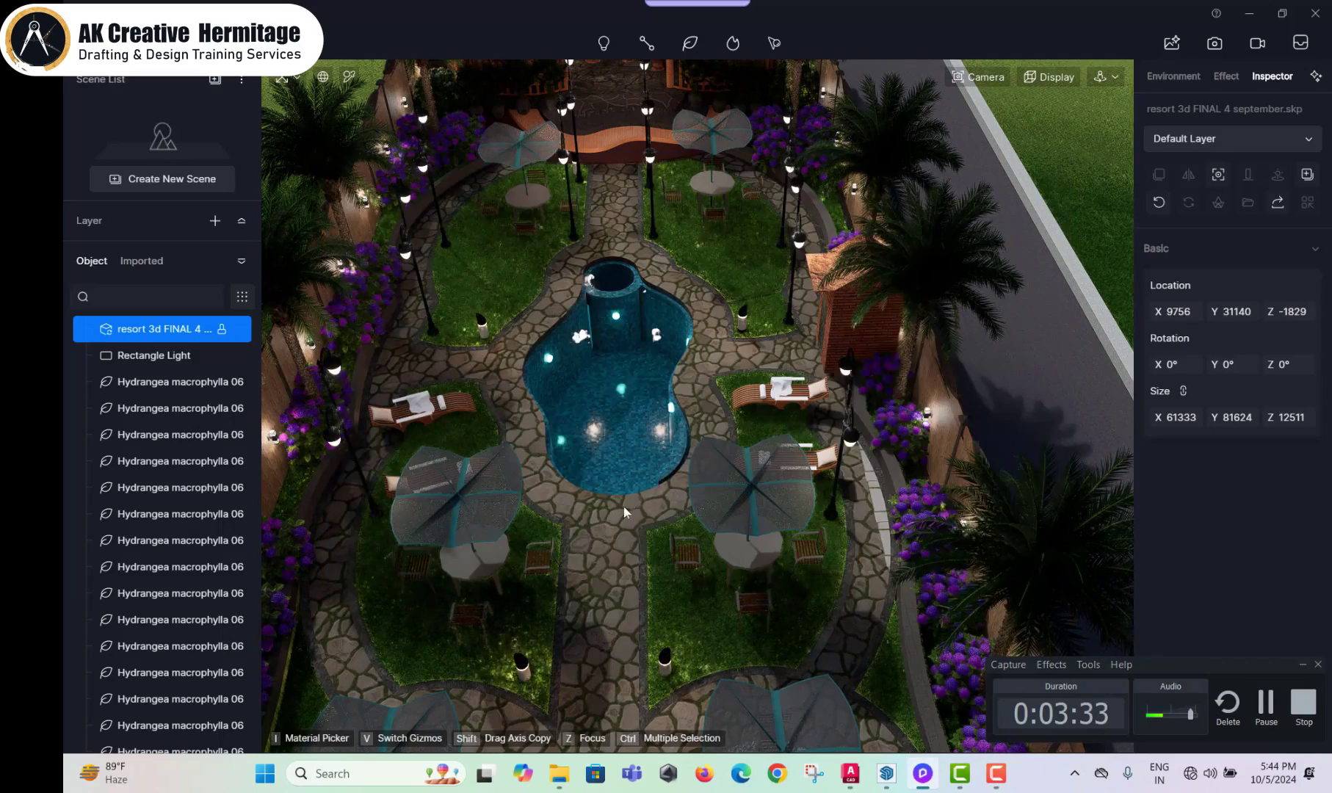
{"action": "scroll", "coordinate": [692, 458], "scroll_direction": "up", "scroll_amount": 2}
{"action": "scroll", "coordinate": [696, 576], "scroll_direction": "up", "scroll_amount": 3}
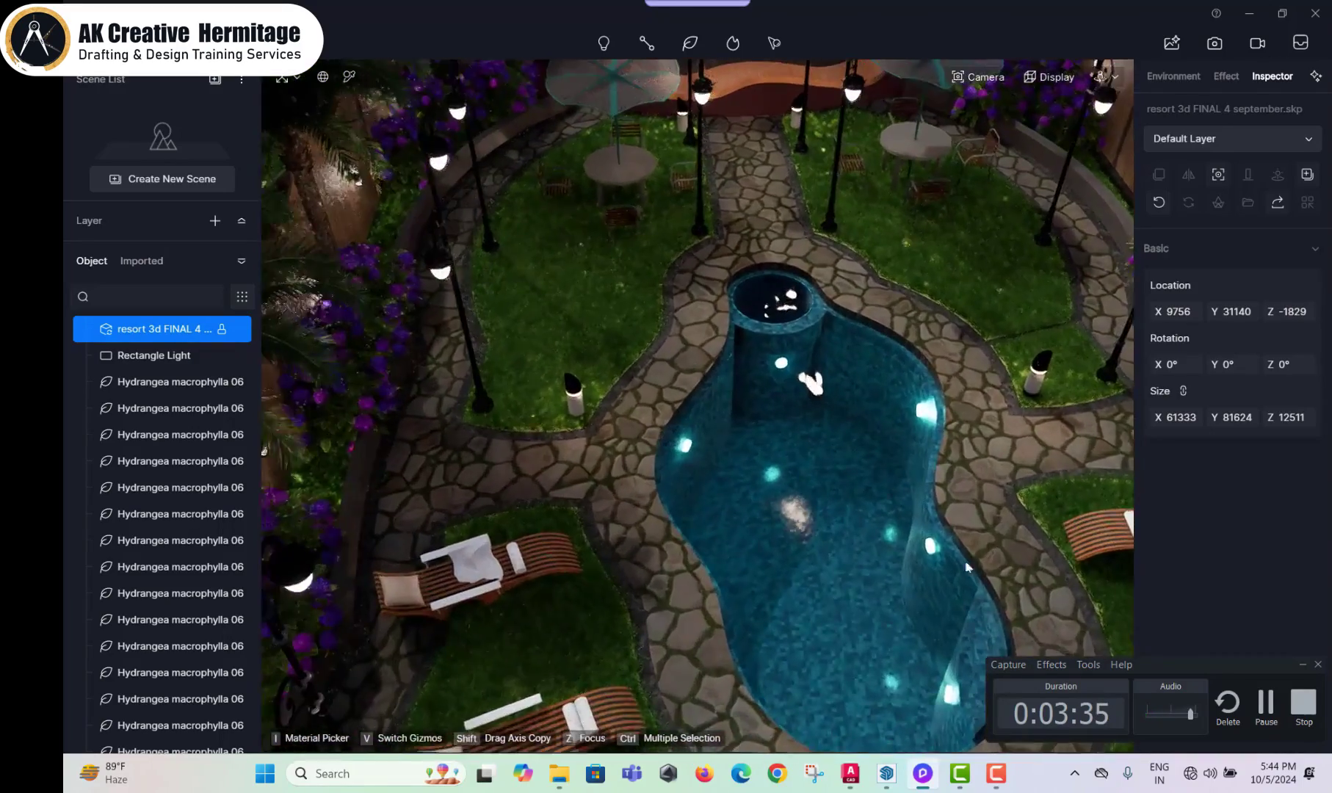
{"action": "mouse_move", "coordinate": [696, 576]}
{"action": "right_mouse_down"}
{"action": "mouse_move", "coordinate": [543, 441]}
{"action": "mouse_move", "coordinate": [915, 475]}
{"action": "mouse_move", "coordinate": [753, 411]}
{"action": "mouse_move", "coordinate": [830, 433]}
{"action": "mouse_move", "coordinate": [560, 373]}
{"action": "mouse_move", "coordinate": [426, 427]}
{"action": "mouse_move", "coordinate": [408, 450]}
{"action": "mouse_move", "coordinate": [704, 536]}
{"action": "mouse_move", "coordinate": [775, 648]}
{"action": "mouse_move", "coordinate": [869, 297]}
{"action": "mouse_move", "coordinate": [842, 445]}
{"action": "mouse_move", "coordinate": [835, 300]}
{"action": "mouse_move", "coordinate": [793, 264]}
{"action": "mouse_move", "coordinate": [872, 269]}
{"action": "mouse_move", "coordinate": [877, 238]}
{"action": "mouse_move", "coordinate": [723, 417]}
{"action": "mouse_move", "coordinate": [1017, 612]}
{"action": "mouse_move", "coordinate": [1069, 510]}
{"action": "mouse_move", "coordinate": [565, 410]}
{"action": "mouse_move", "coordinate": [720, 382]}
{"action": "mouse_move", "coordinate": [880, 288]}
{"action": "mouse_move", "coordinate": [695, 369]}
{"action": "mouse_move", "coordinate": [875, 408]}
{"action": "mouse_move", "coordinate": [572, 287]}
{"action": "mouse_move", "coordinate": [884, 293]}
{"action": "mouse_move", "coordinate": [707, 338]}
{"action": "mouse_move", "coordinate": [999, 358]}
{"action": "mouse_move", "coordinate": [612, 296]}
{"action": "mouse_move", "coordinate": [631, 447]}
{"action": "mouse_move", "coordinate": [824, 334]}
{"action": "mouse_move", "coordinate": [921, 484]}
{"action": "mouse_move", "coordinate": [773, 485]}
{"action": "mouse_move", "coordinate": [679, 356]}
{"action": "mouse_move", "coordinate": [635, 208]}
{"action": "mouse_move", "coordinate": [737, 143]}
{"action": "mouse_move", "coordinate": [700, 383]}
{"action": "mouse_move", "coordinate": [645, 455]}
{"action": "mouse_move", "coordinate": [635, 439]}
{"action": "mouse_move", "coordinate": [642, 448]}
{"action": "mouse_move", "coordinate": [692, 368]}
{"action": "mouse_move", "coordinate": [710, 292]}
{"action": "mouse_move", "coordinate": [813, 457]}
{"action": "mouse_move", "coordinate": [712, 470]}
{"action": "mouse_move", "coordinate": [565, 446]}
{"action": "mouse_move", "coordinate": [567, 527]}
{"action": "mouse_move", "coordinate": [580, 490]}
{"action": "mouse_move", "coordinate": [656, 485]}
{"action": "mouse_move", "coordinate": [892, 520]}
{"action": "mouse_move", "coordinate": [799, 562]}
{"action": "mouse_move", "coordinate": [609, 522]}
{"action": "mouse_move", "coordinate": [438, 422]}
{"action": "mouse_move", "coordinate": [681, 374]}
{"action": "mouse_move", "coordinate": [522, 407]}
{"action": "mouse_move", "coordinate": [401, 359]}
{"action": "mouse_move", "coordinate": [381, 338]}
{"action": "mouse_move", "coordinate": [476, 337]}
{"action": "mouse_move", "coordinate": [660, 420]}
{"action": "mouse_move", "coordinate": [441, 408]}
{"action": "mouse_move", "coordinate": [722, 354]}
{"action": "mouse_move", "coordinate": [681, 232]}
{"action": "mouse_move", "coordinate": [591, 117]}
{"action": "mouse_move", "coordinate": [620, 270]}
{"action": "mouse_move", "coordinate": [689, 438]}
{"action": "mouse_move", "coordinate": [634, 406]}
{"action": "mouse_move", "coordinate": [737, 387]}
{"action": "mouse_move", "coordinate": [737, 544]}
{"action": "mouse_move", "coordinate": [740, 491]}
{"action": "mouse_move", "coordinate": [917, 538]}
{"action": "right_mouse_up"}
{"action": "scroll", "coordinate": [790, 264], "scroll_direction": "up", "scroll_amount": 3}
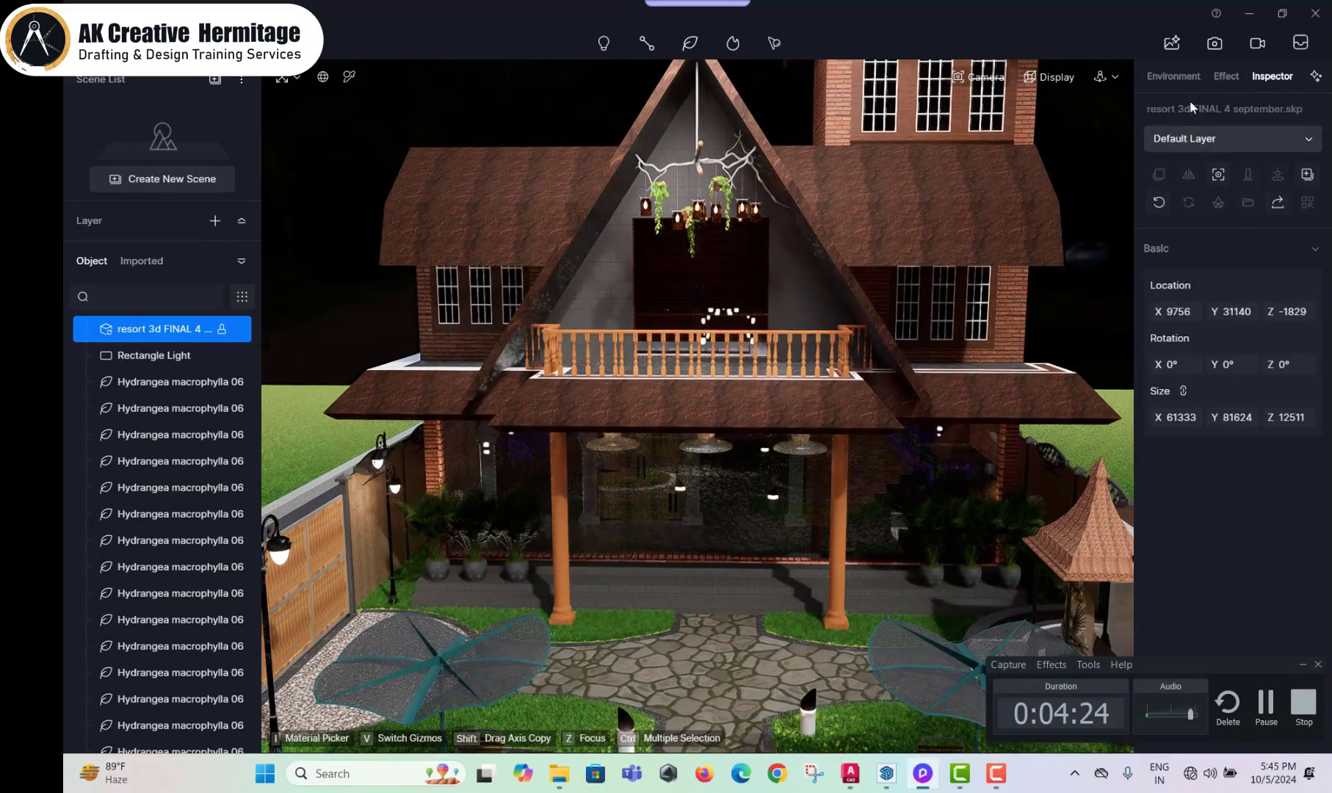
Step: Switch the Environment sky light to Geo and Sky with a late-afternoon sun
{"action": "left_click", "coordinate": [1173, 77]}
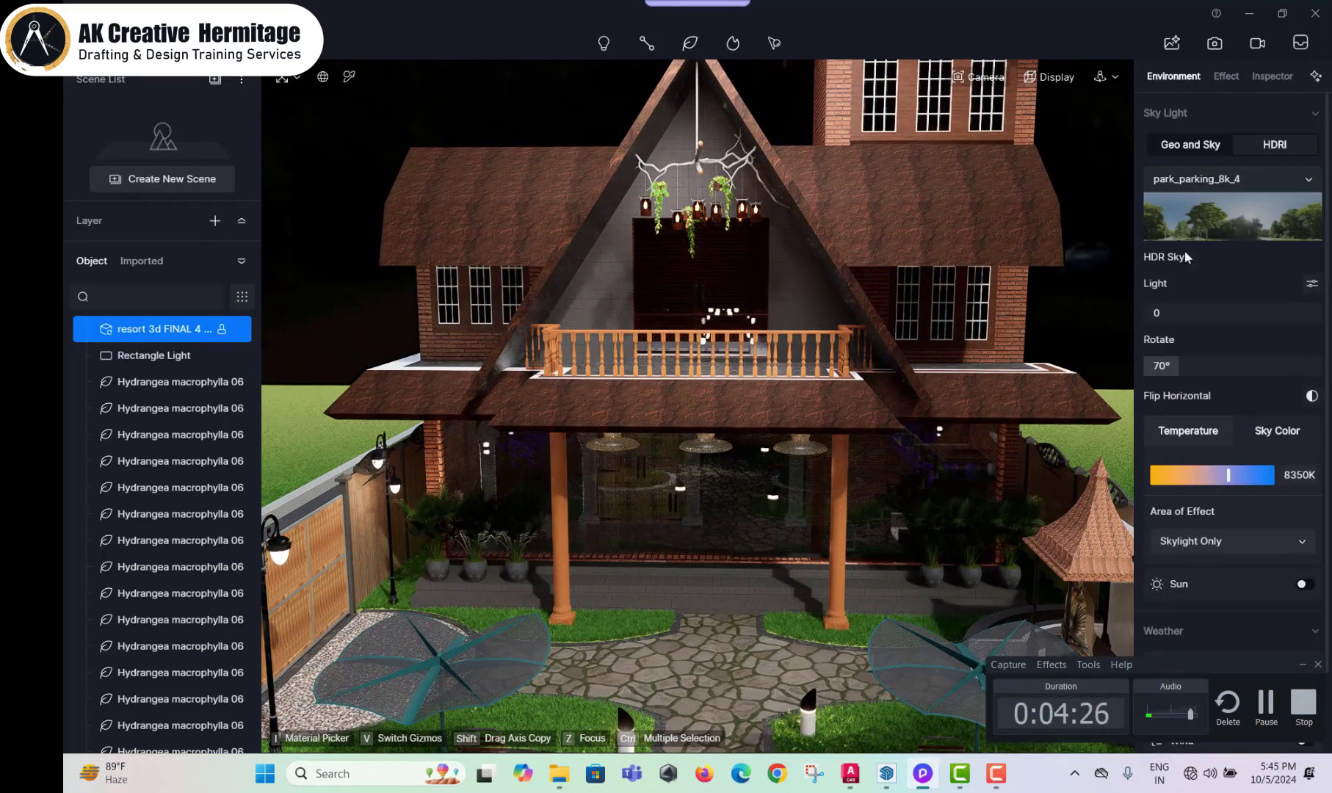
{"action": "left_click", "coordinate": [1179, 142]}
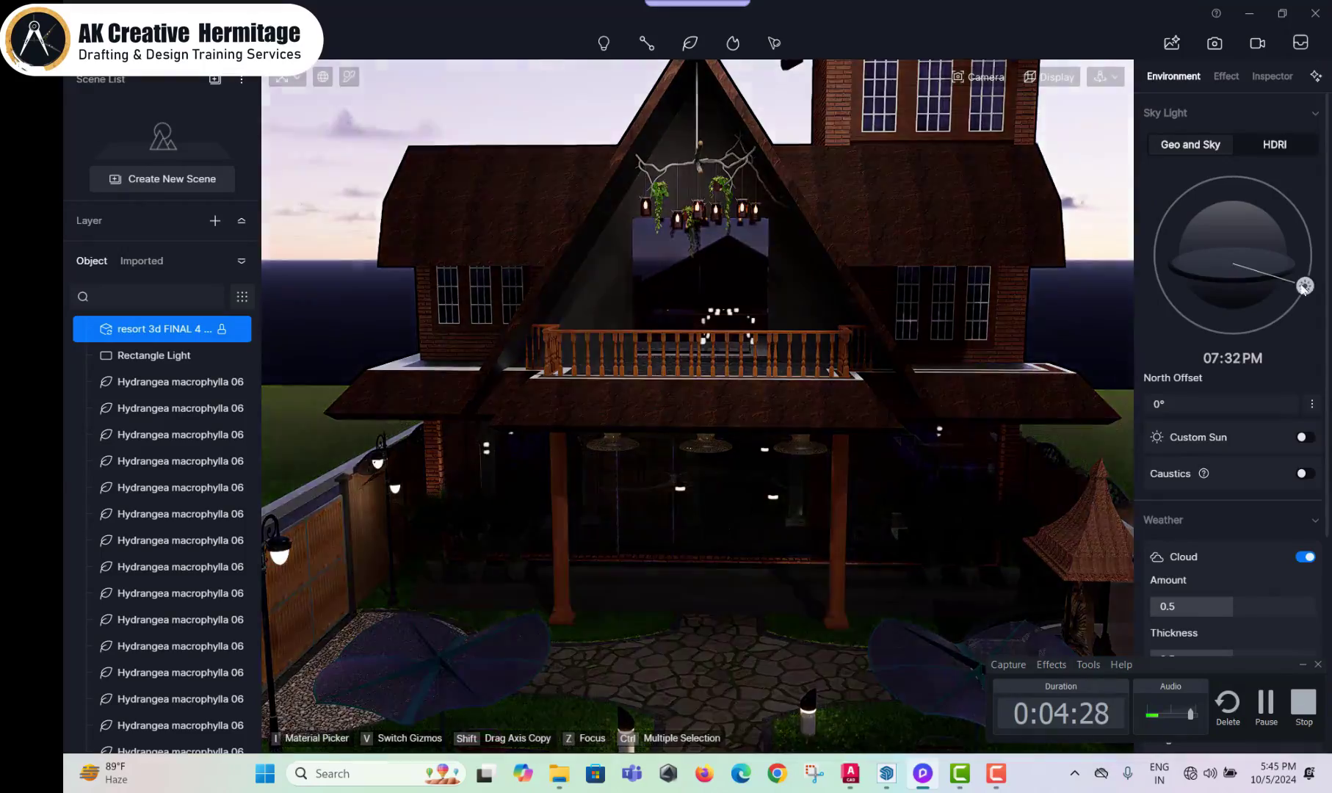
{"action": "left_click_drag", "start_coordinate": [1301, 281], "coordinate": [1294, 247]}
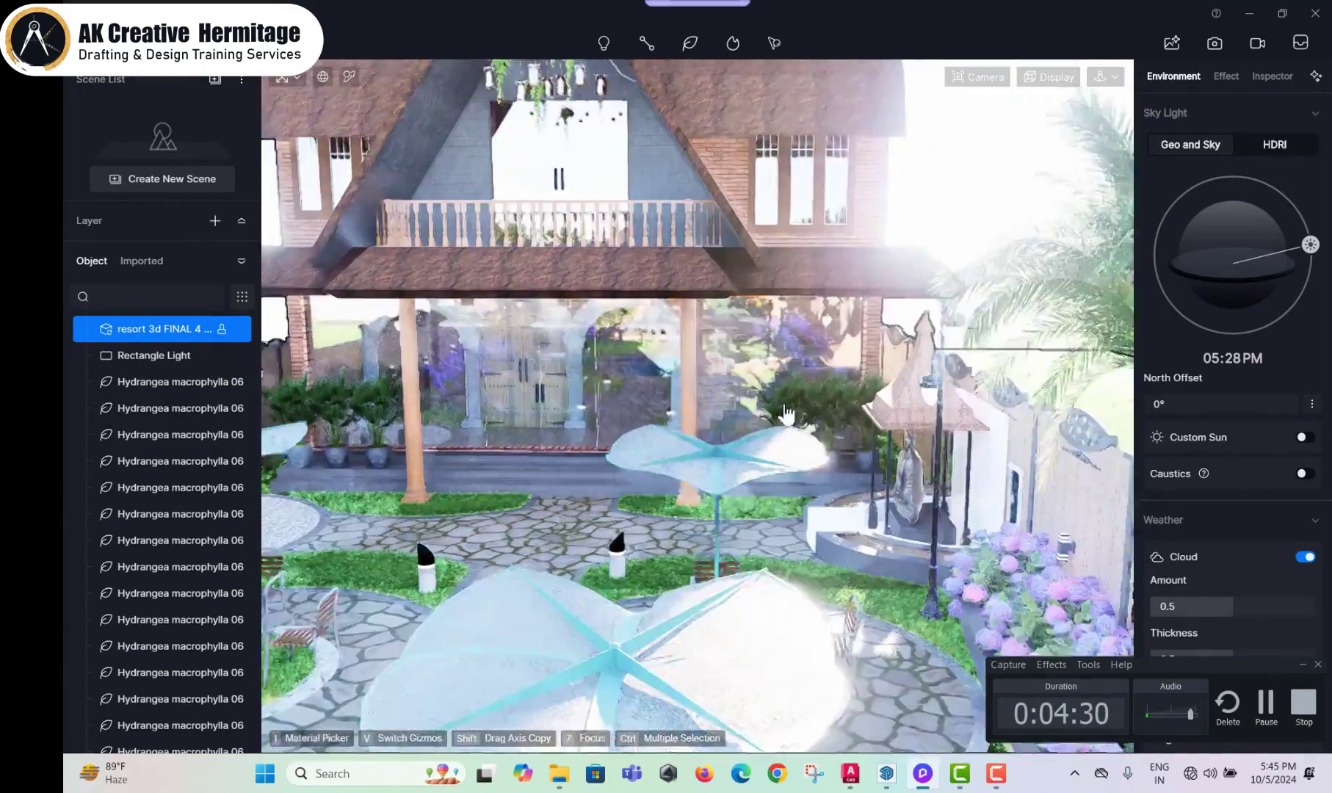
Step: Move to an aerial view over the pool and lower the sun to about 07:41 PM dusk
{"action": "mouse_move", "coordinate": [900, 593]}
{"action": "right_mouse_down"}
{"action": "mouse_move", "coordinate": [851, 588]}
{"action": "mouse_move", "coordinate": [1073, 691]}
{"action": "mouse_move", "coordinate": [808, 563]}
{"action": "right_mouse_up"}
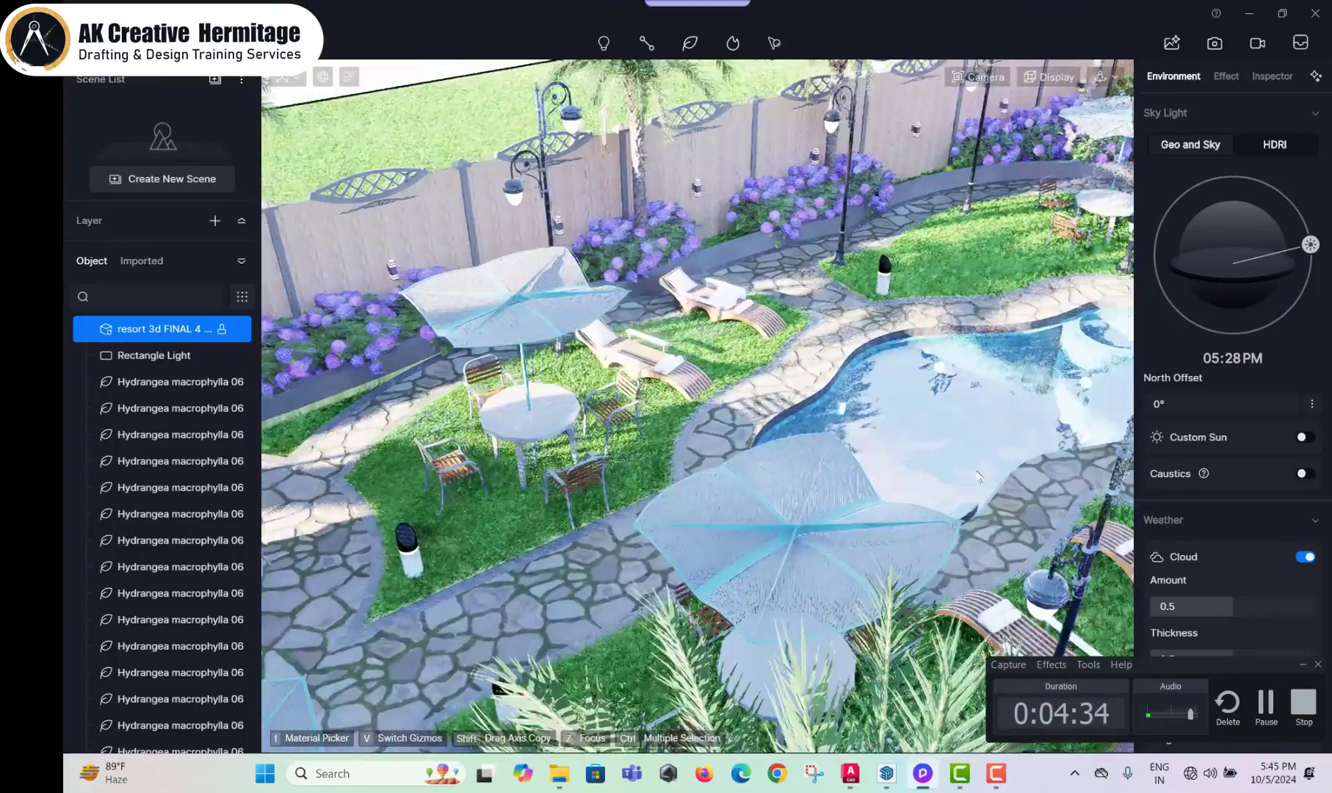
{"action": "mouse_move", "coordinate": [809, 562]}
{"action": "right_mouse_down"}
{"action": "mouse_move", "coordinate": [799, 537]}
{"action": "mouse_move", "coordinate": [1292, 290]}
{"action": "right_mouse_up"}
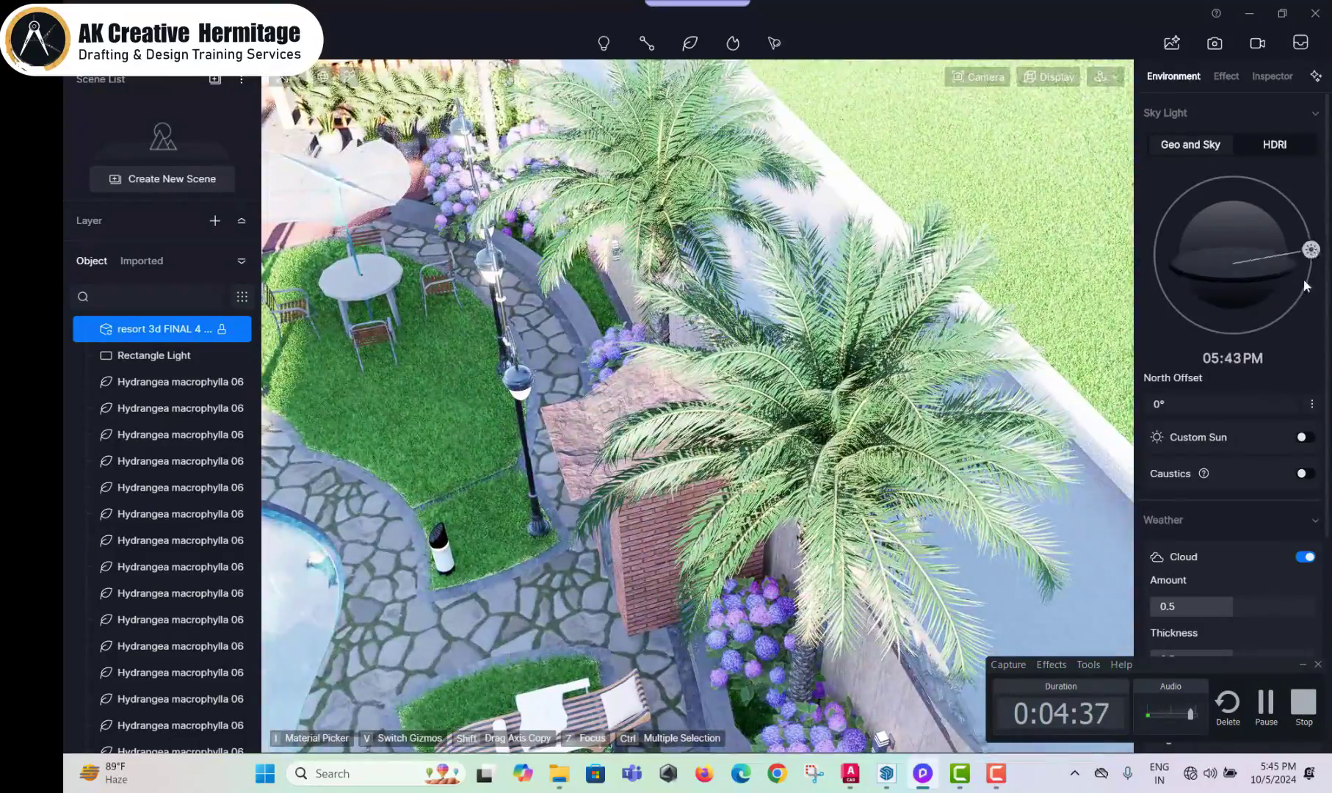
{"action": "left_click_drag", "start_coordinate": [1306, 287], "coordinate": [1302, 288]}
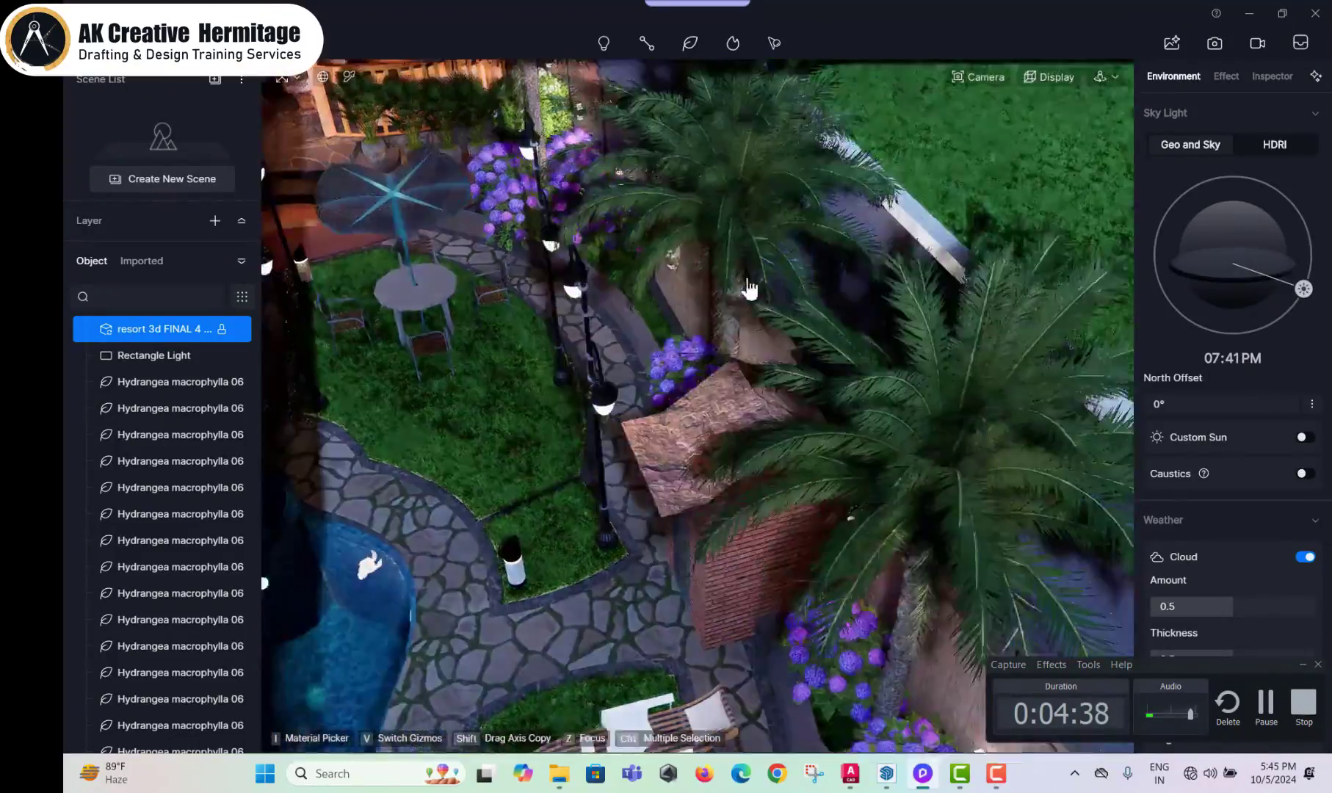
{"action": "mouse_move", "coordinate": [749, 288]}
{"action": "right_mouse_down"}
{"action": "mouse_move", "coordinate": [770, 355]}
{"action": "mouse_move", "coordinate": [630, 183]}
{"action": "mouse_move", "coordinate": [541, 473]}
{"action": "mouse_move", "coordinate": [807, 469]}
{"action": "mouse_move", "coordinate": [599, 507]}
{"action": "mouse_move", "coordinate": [841, 476]}
{"action": "right_mouse_up"}
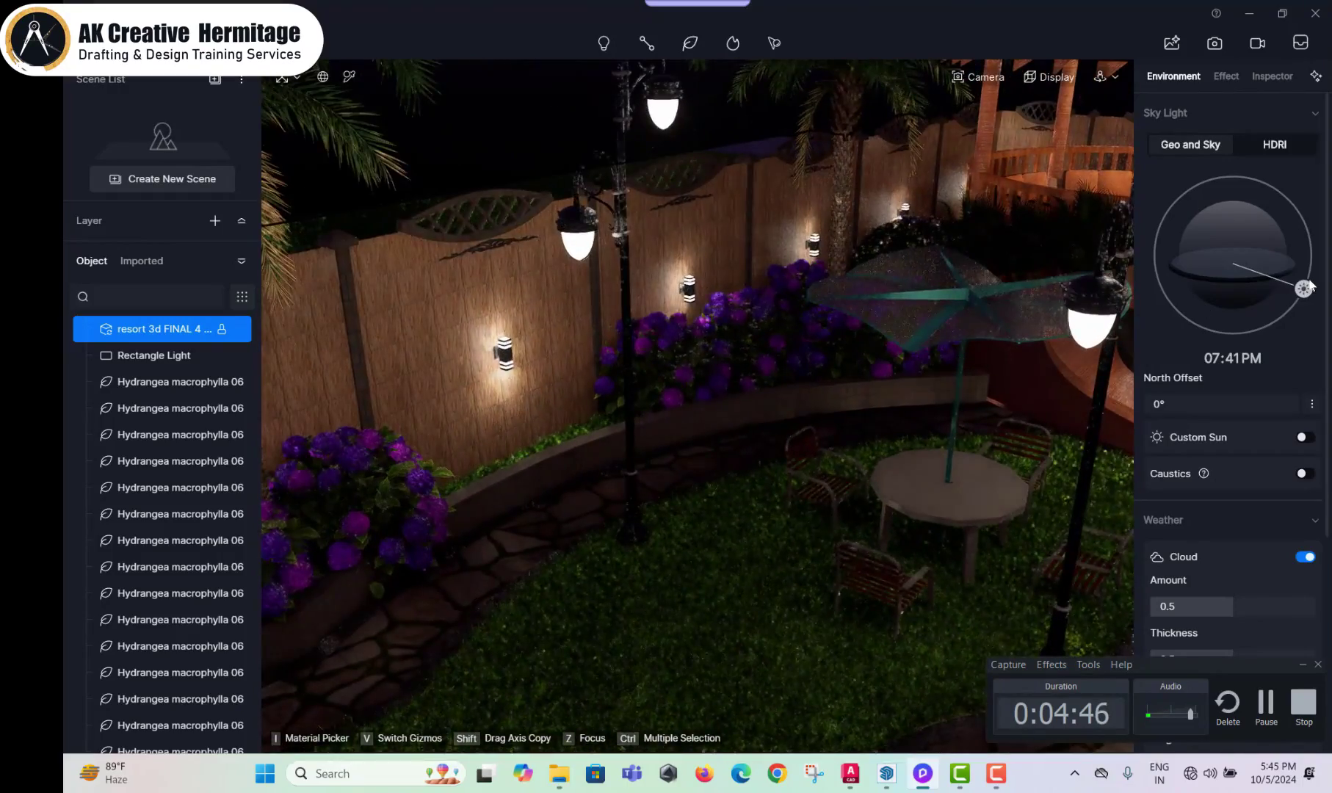
{"action": "left_click_drag", "start_coordinate": [1304, 288], "coordinate": [1309, 273]}
Step: Switch the sky light to the park_parking_8k_4 HDRI for a dark night look
{"action": "left_click", "coordinate": [1274, 144]}
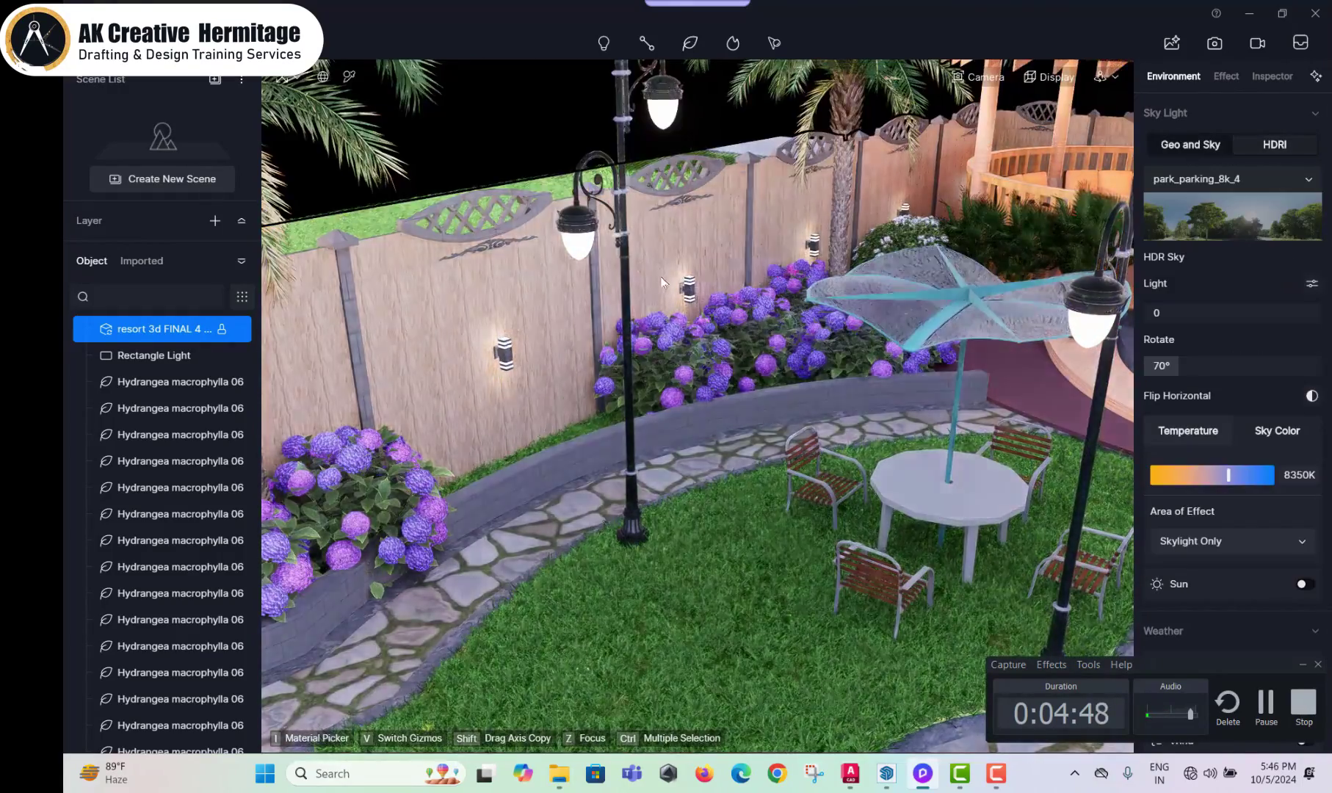
{"action": "mouse_move", "coordinate": [832, 312]}
{"action": "right_mouse_down"}
{"action": "mouse_move", "coordinate": [788, 309]}
{"action": "mouse_move", "coordinate": [523, 476]}
{"action": "mouse_move", "coordinate": [415, 321]}
{"action": "mouse_move", "coordinate": [372, 463]}
{"action": "mouse_move", "coordinate": [770, 432]}
{"action": "mouse_move", "coordinate": [839, 354]}
{"action": "mouse_move", "coordinate": [808, 486]}
{"action": "mouse_move", "coordinate": [641, 450]}
{"action": "mouse_move", "coordinate": [935, 388]}
{"action": "mouse_move", "coordinate": [772, 427]}
{"action": "mouse_move", "coordinate": [722, 298]}
{"action": "right_mouse_up"}
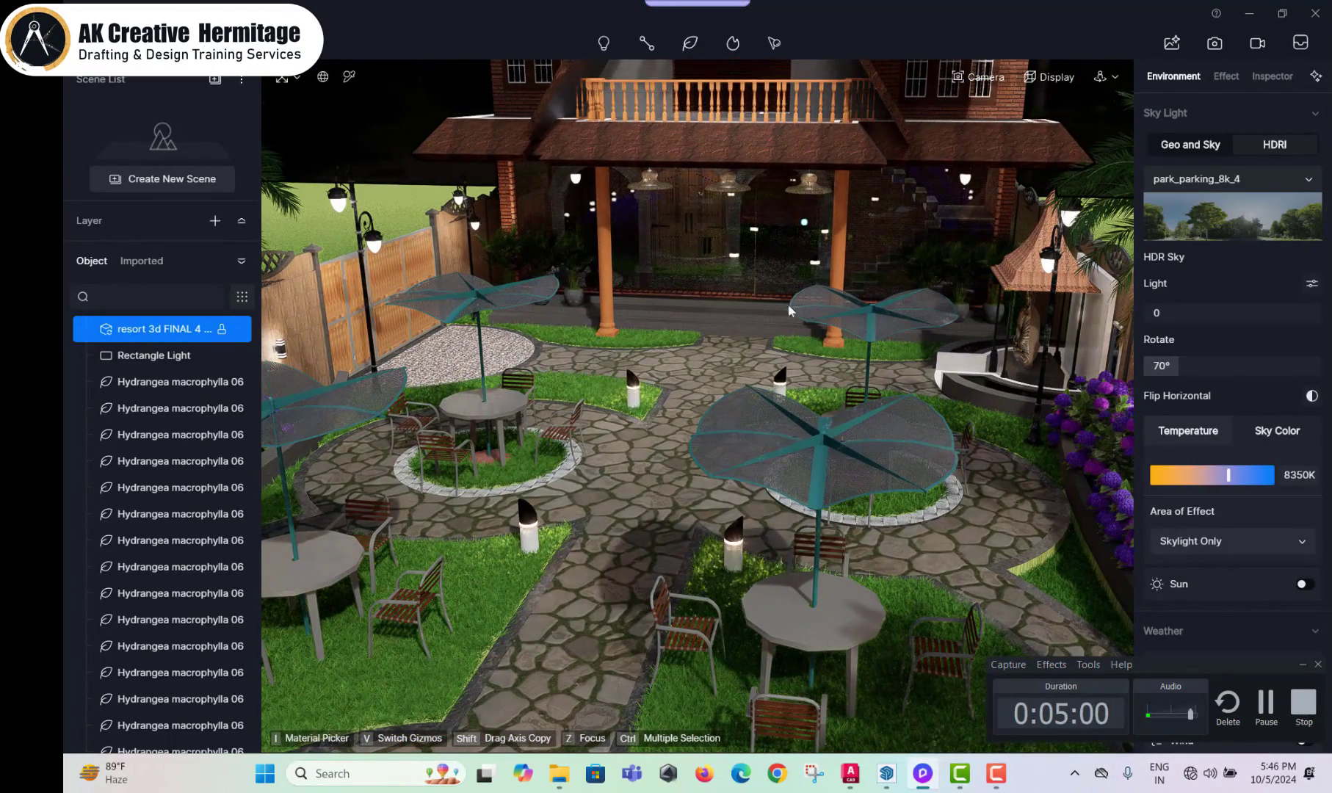
Step: Minimize D5 Render, SketchUp and AutoCAD to reveal the resort project folder
{"action": "left_click", "coordinate": [1250, 6]}
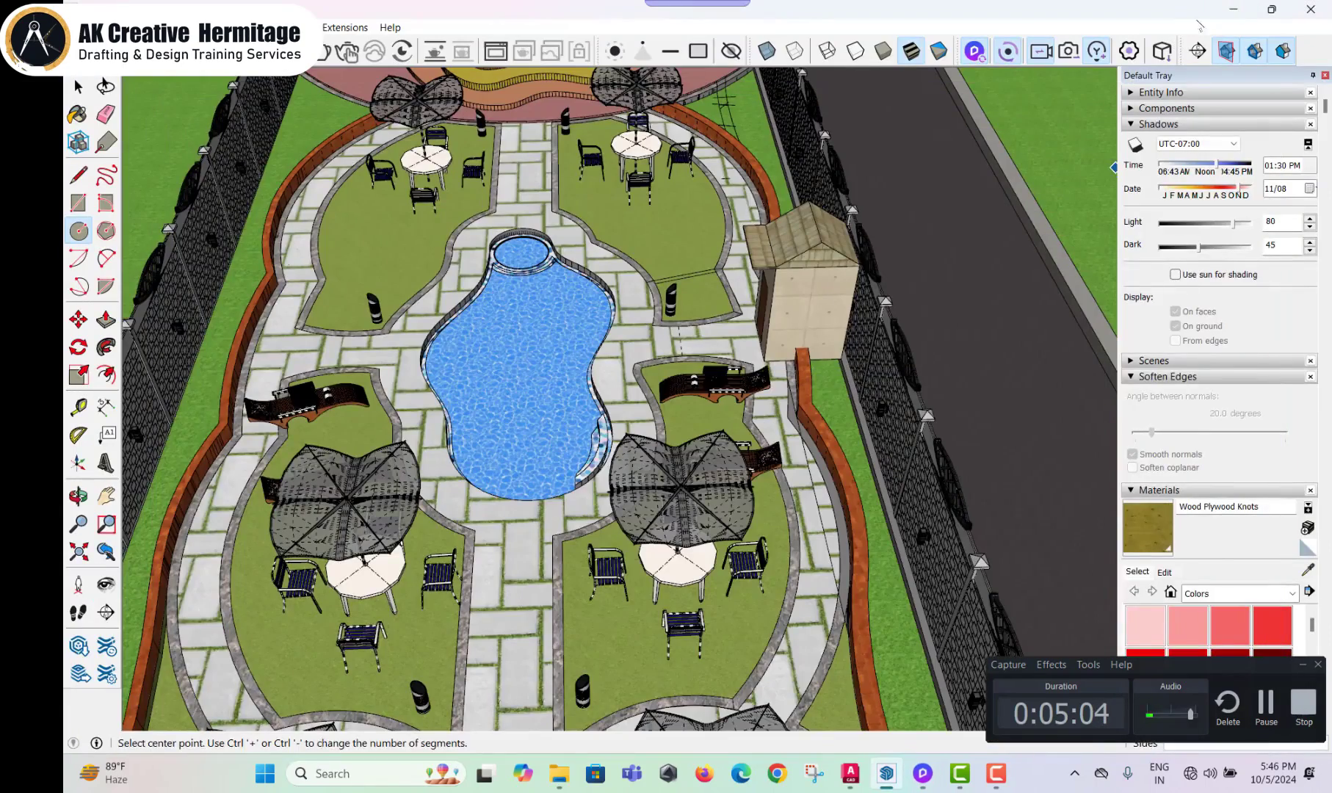
{"action": "left_click", "coordinate": [1236, 10]}
{"action": "left_click", "coordinate": [1232, 10]}
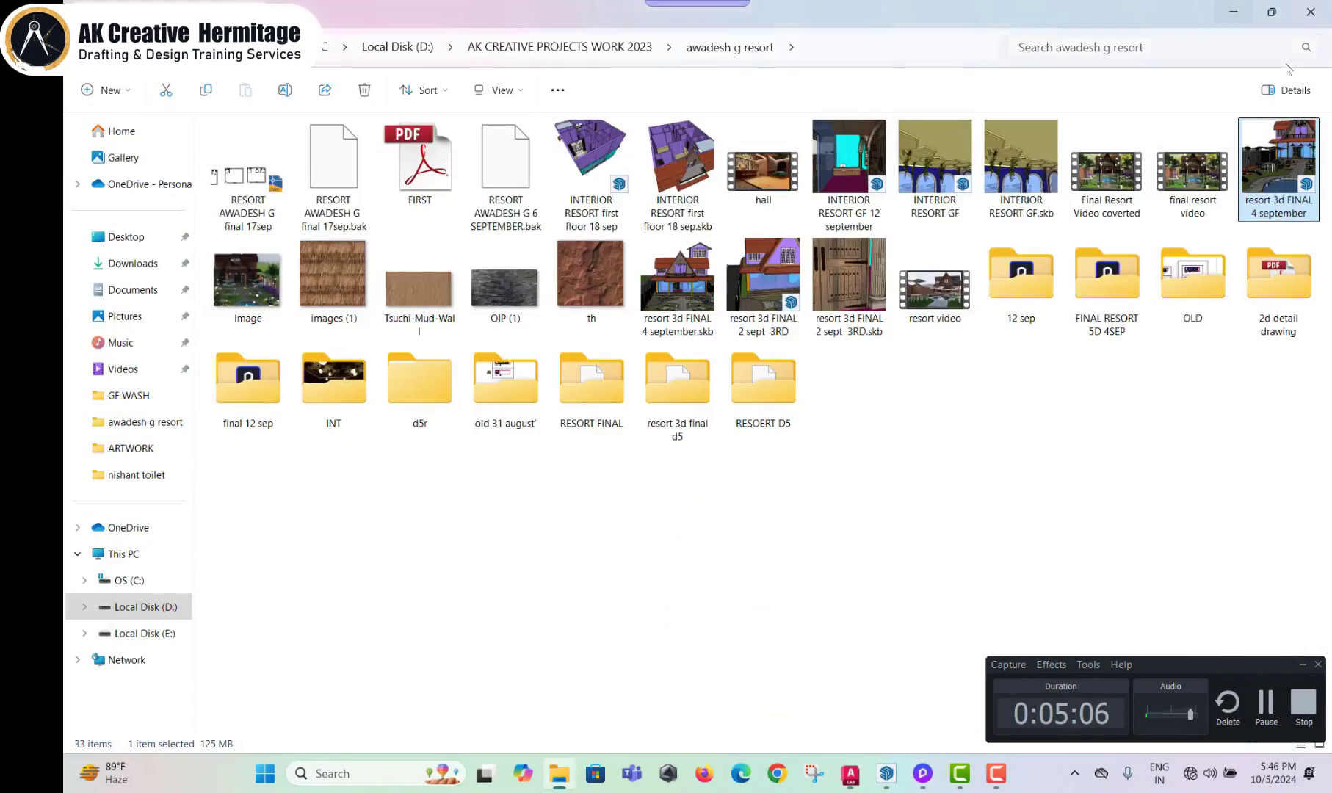